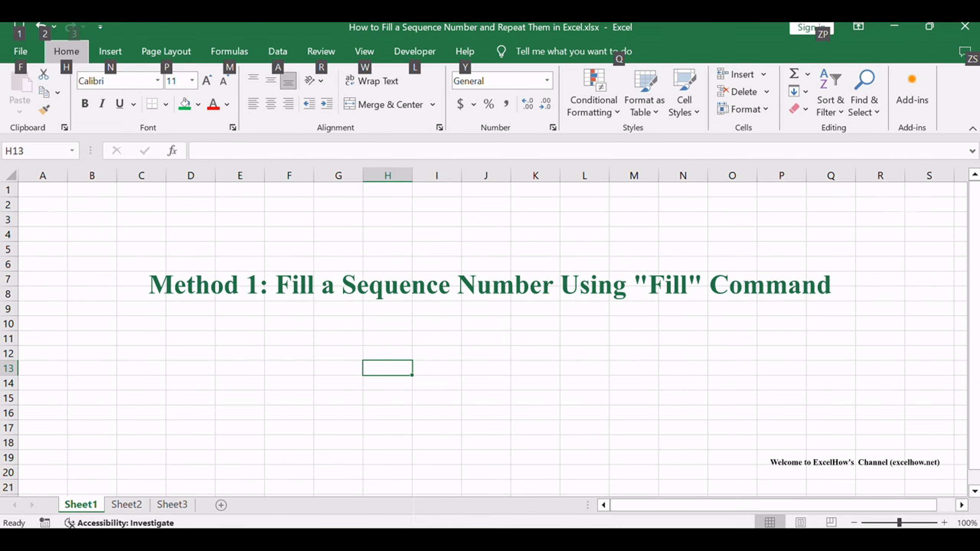
Open Sheet2 and read the text box instructions for filling a sequence with the Fill command's Series option
{"action": "key", "text": "alt"}
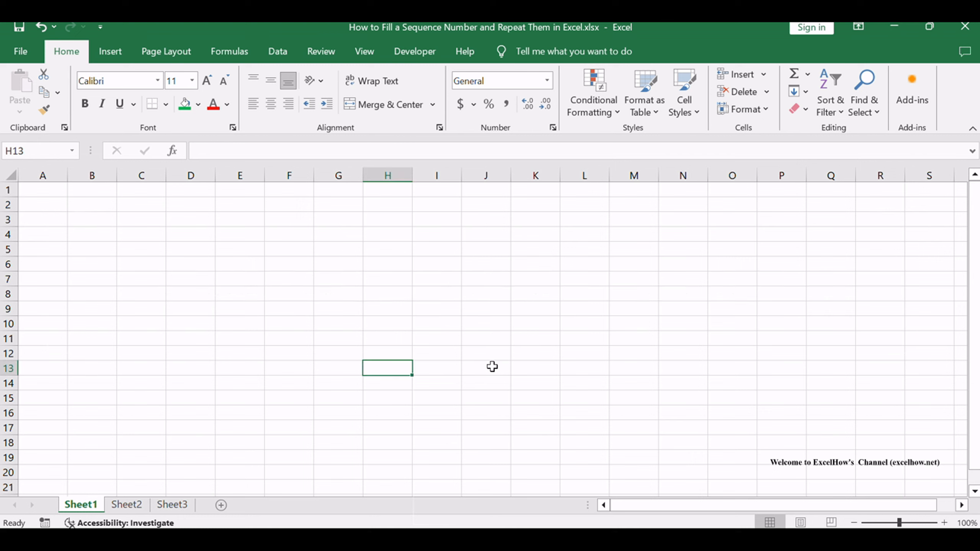
{"action": "left_click", "coordinate": [138, 505]}
{"action": "left_click", "coordinate": [429, 322]}
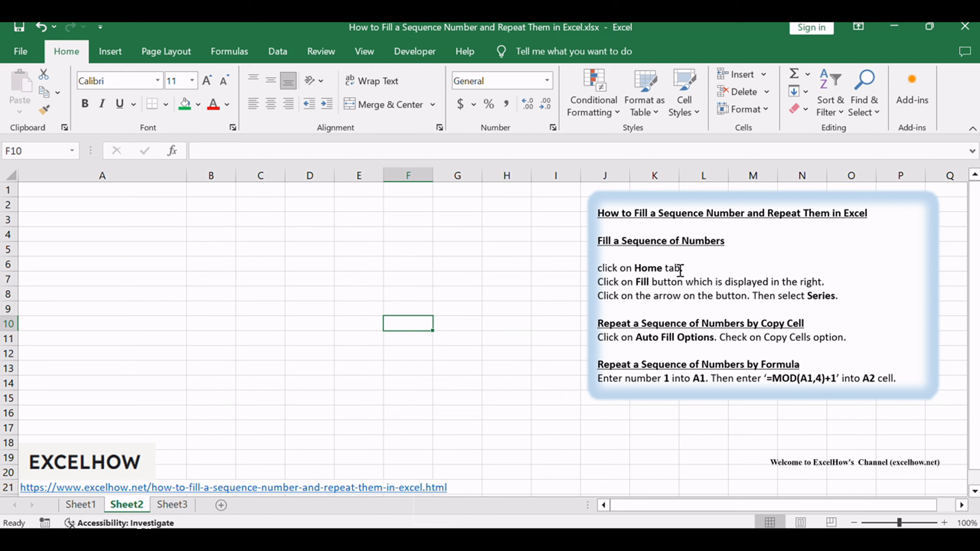
{"action": "left_click_drag", "start_coordinate": [636, 281], "coordinate": [685, 283]}
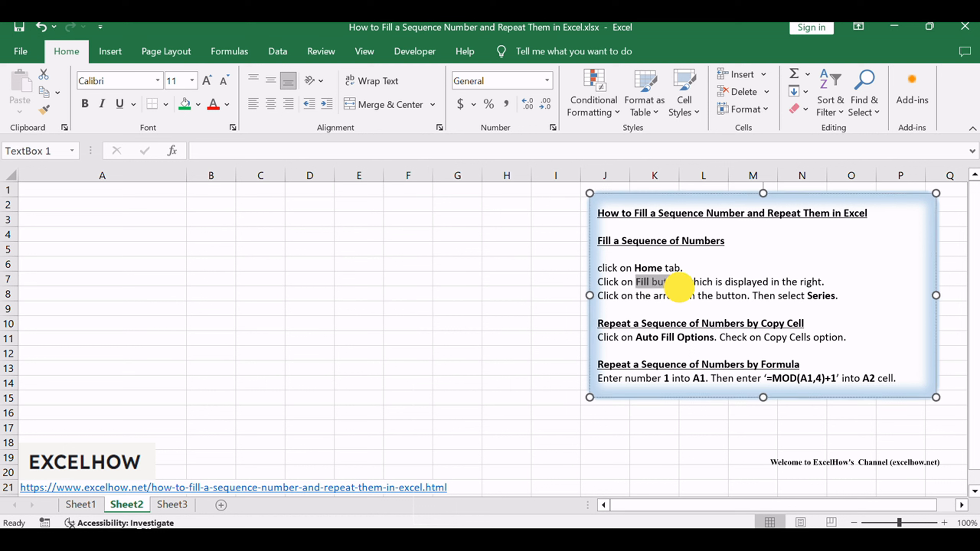
{"action": "left_click", "coordinate": [839, 306]}
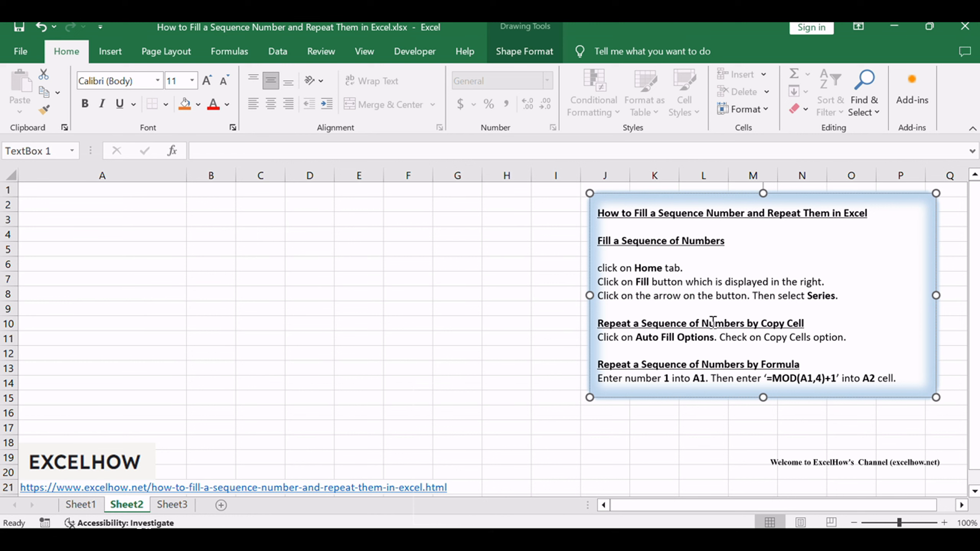
Enter the starting value 5 in cell A1 of Sheet2
{"action": "left_click", "coordinate": [170, 247]}
{"action": "left_click", "coordinate": [90, 190]}
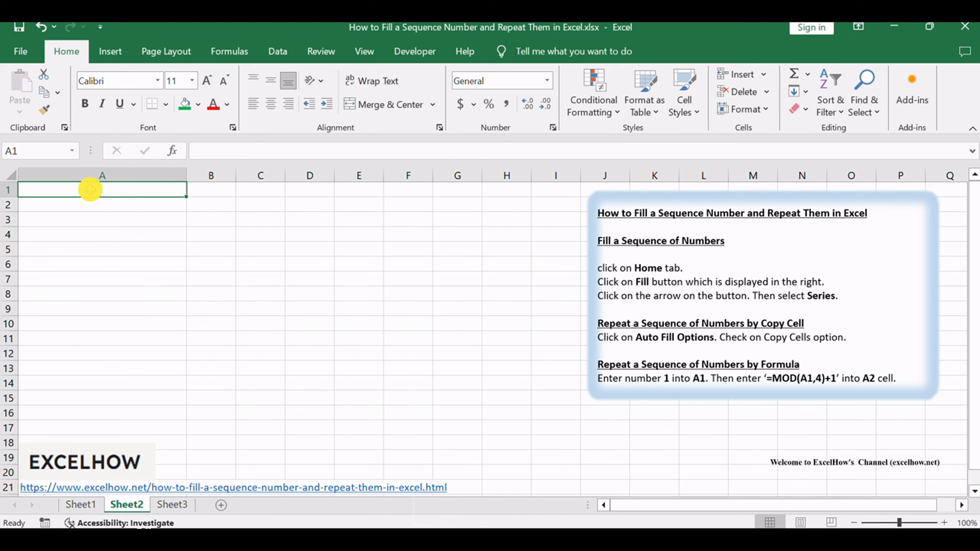
{"action": "type", "text": "5"}
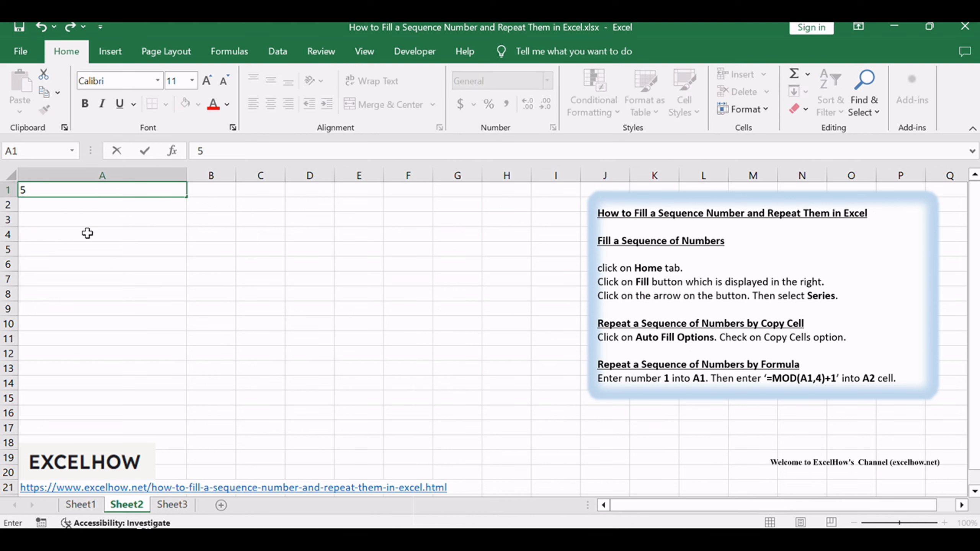
{"action": "left_click", "coordinate": [88, 233]}
Start a fill Series from cell A1, set to run in Columns with the Linear type
{"action": "left_click", "coordinate": [99, 192]}
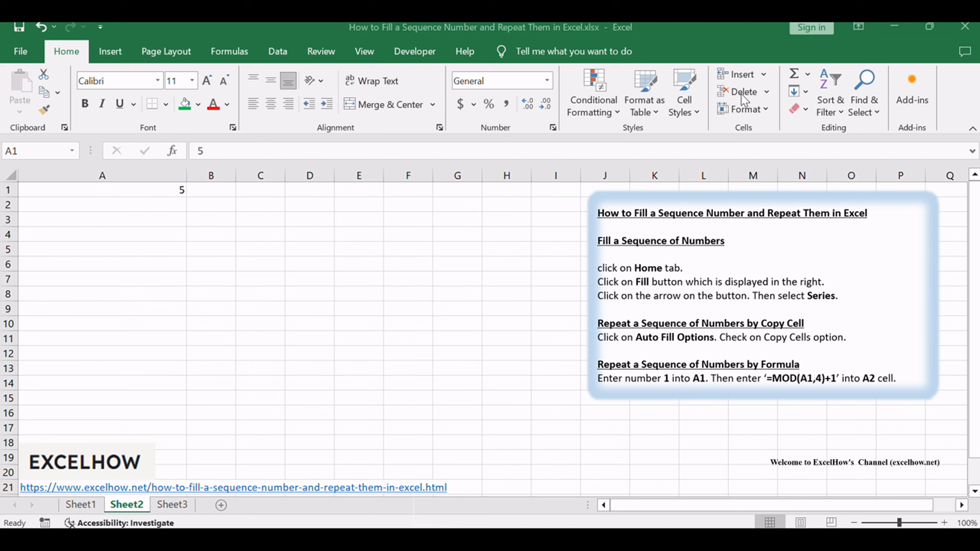
{"action": "left_click", "coordinate": [89, 23]}
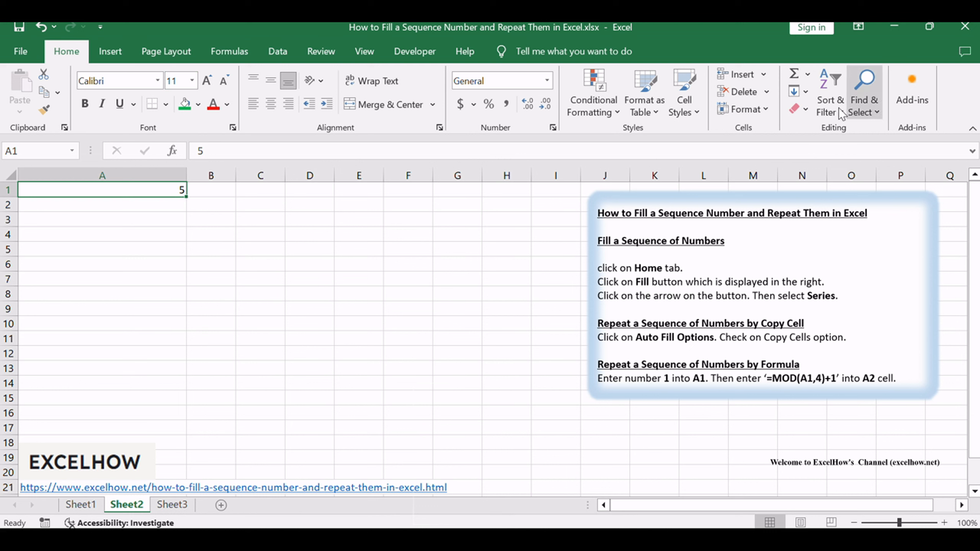
{"action": "left_click", "coordinate": [804, 91]}
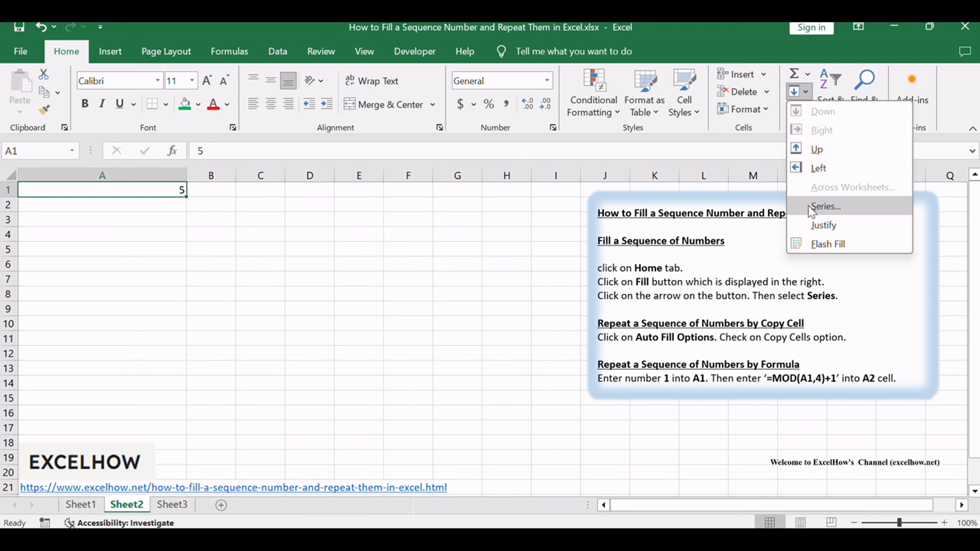
{"action": "left_click", "coordinate": [836, 205]}
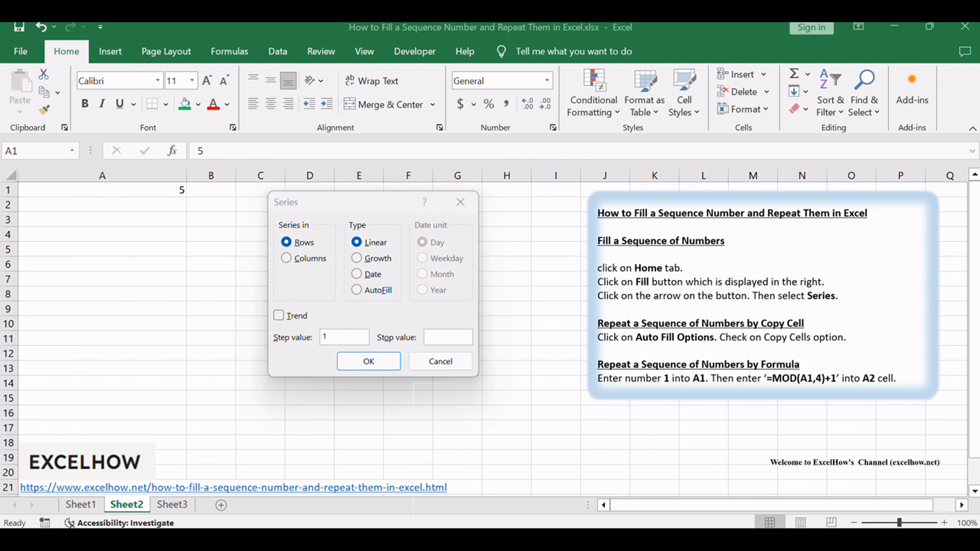
{"action": "left_click", "coordinate": [316, 203]}
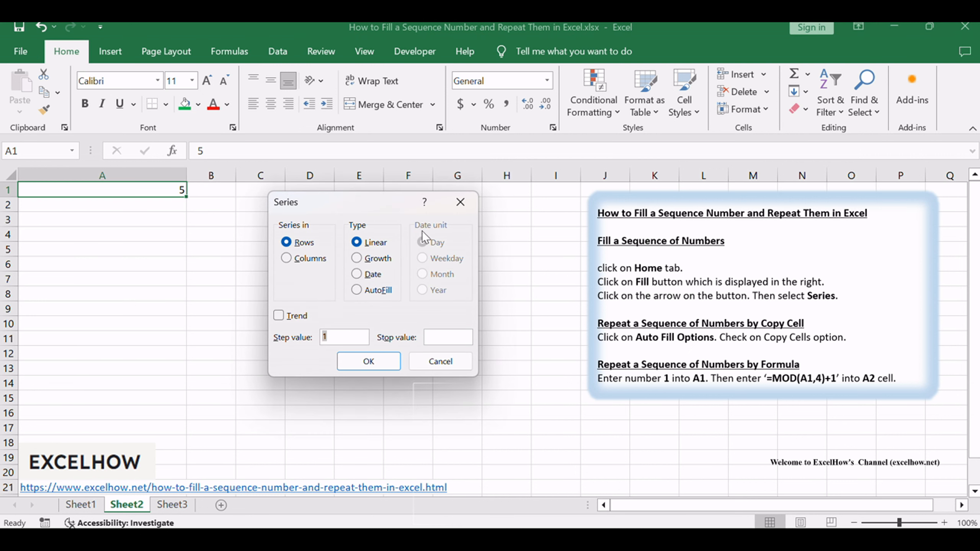
{"action": "left_click", "coordinate": [289, 260]}
{"action": "left_click", "coordinate": [373, 242]}
Set the series step value to 5 and the stop value to 100, and fill column A with it
{"action": "left_click_drag", "start_coordinate": [326, 334], "coordinate": [254, 337]}
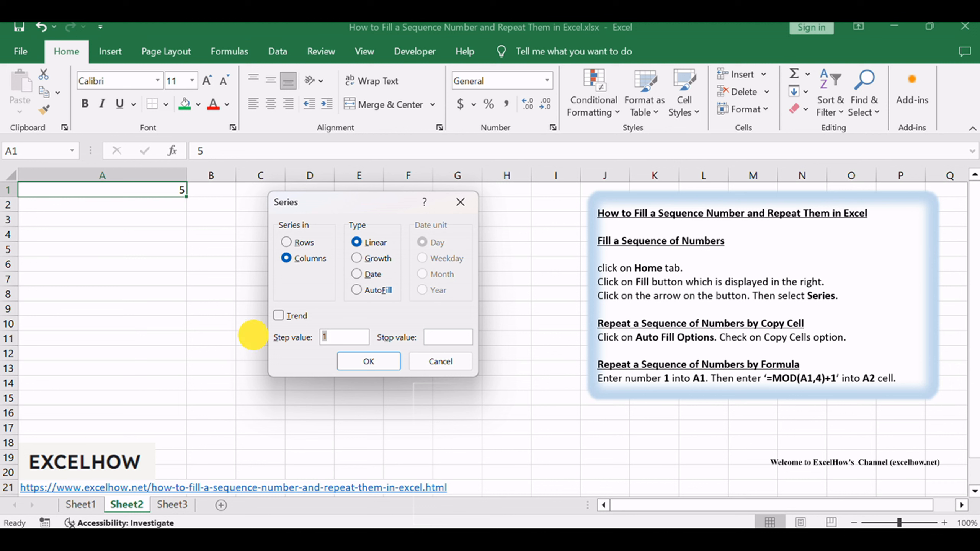
{"action": "type", "text": "5"}
{"action": "left_click", "coordinate": [431, 338]}
{"action": "type", "text": "100"}
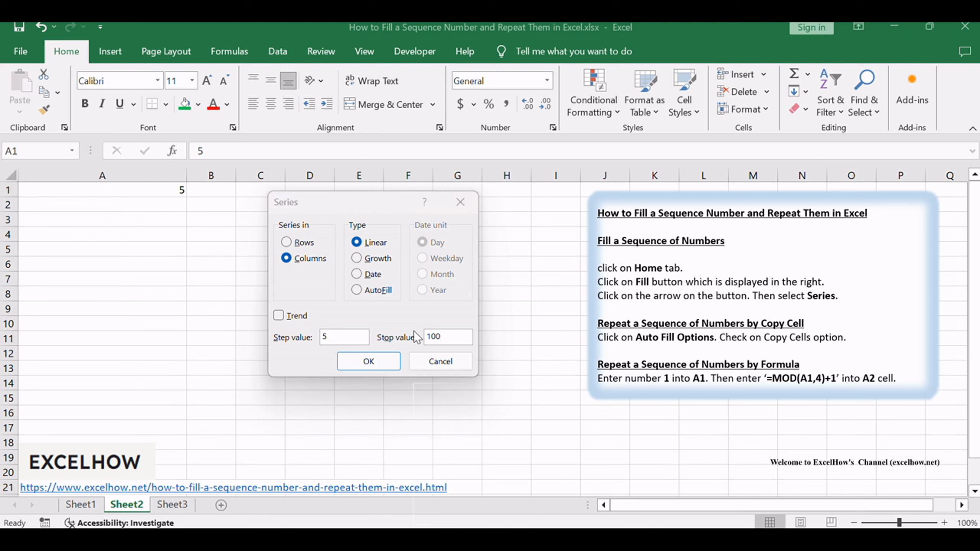
{"action": "left_click", "coordinate": [370, 361]}
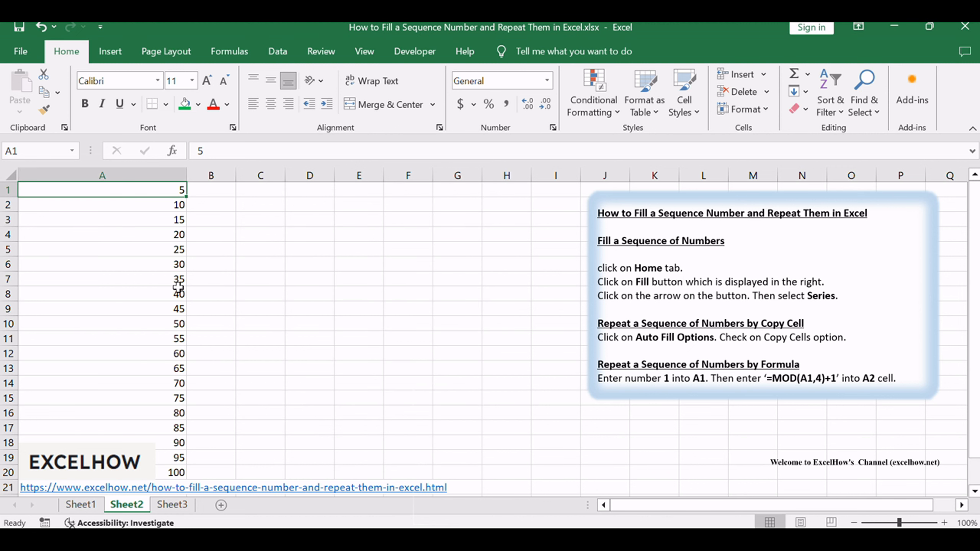
{"action": "left_click_drag", "start_coordinate": [175, 192], "coordinate": [171, 435]}
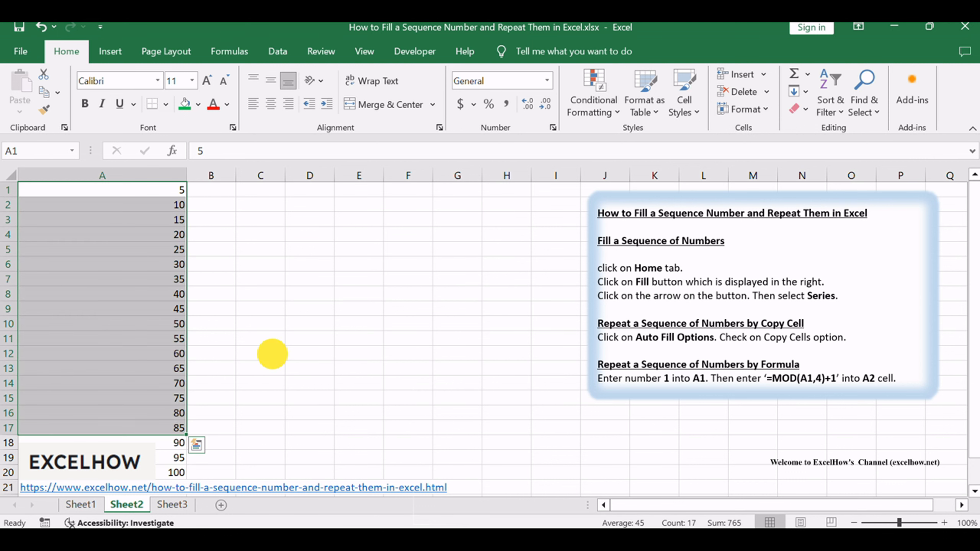
{"action": "left_click", "coordinate": [271, 353]}
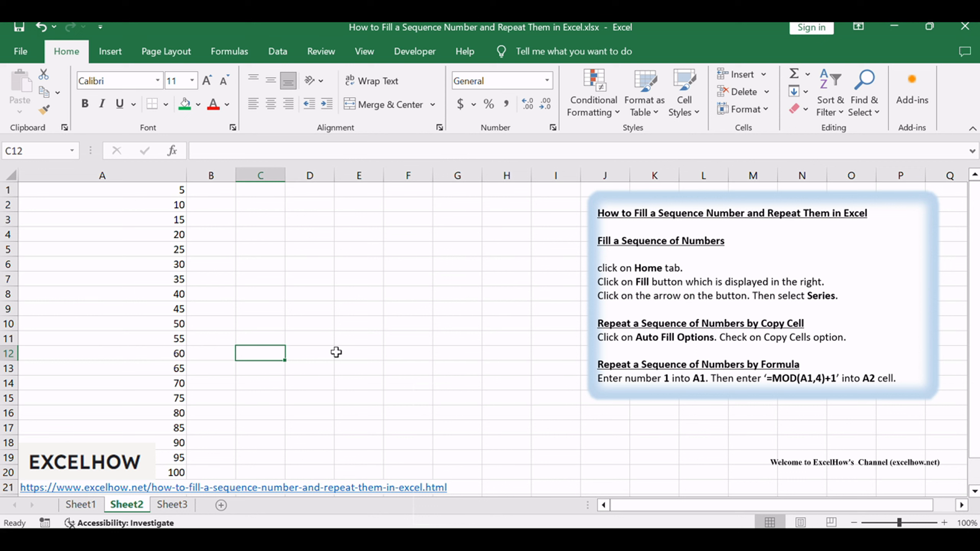
{"action": "left_click", "coordinate": [170, 192]}
{"action": "left_click", "coordinate": [165, 204]}
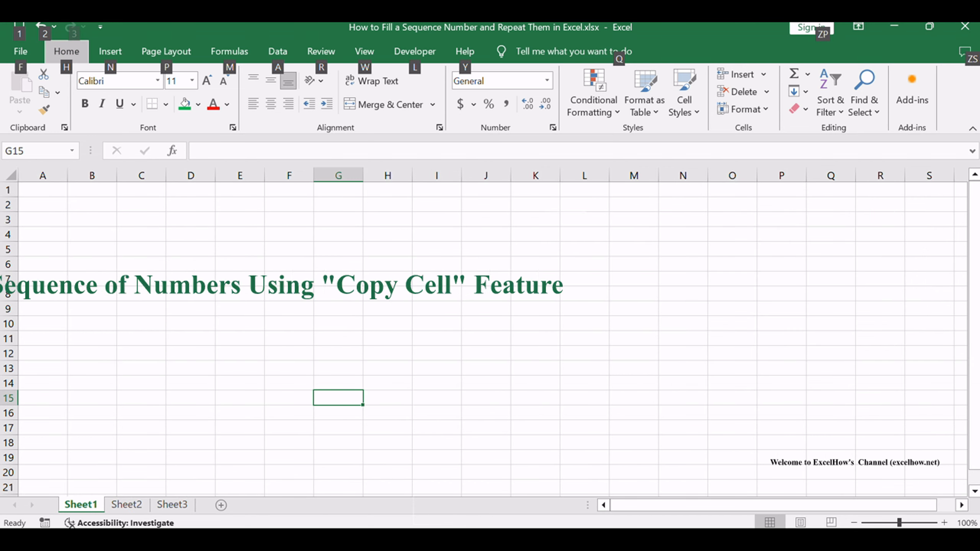
{"action": "left_click", "coordinate": [243, 351]}
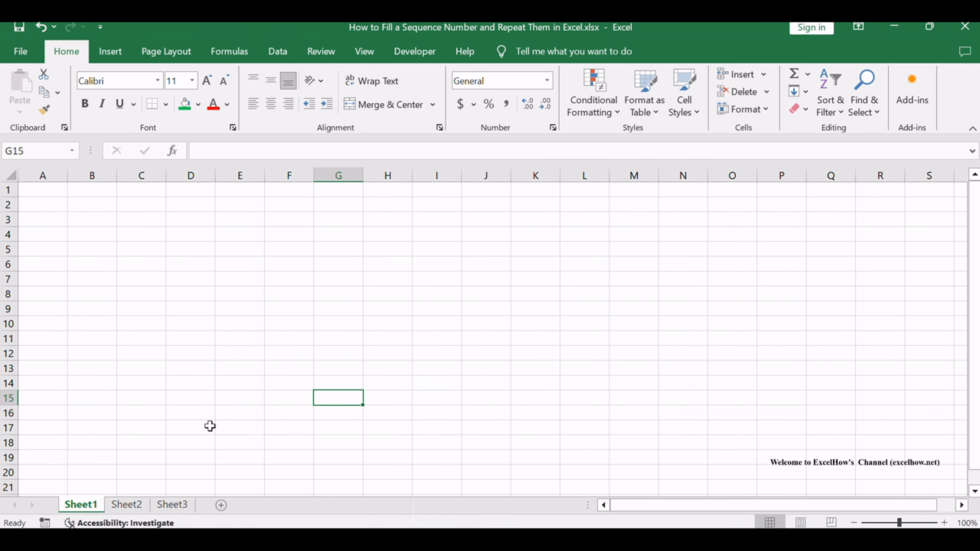
On Sheet2, enter the numbers 1, 2, 3 and 4 in cells A1 to A4
{"action": "left_click", "coordinate": [131, 506]}
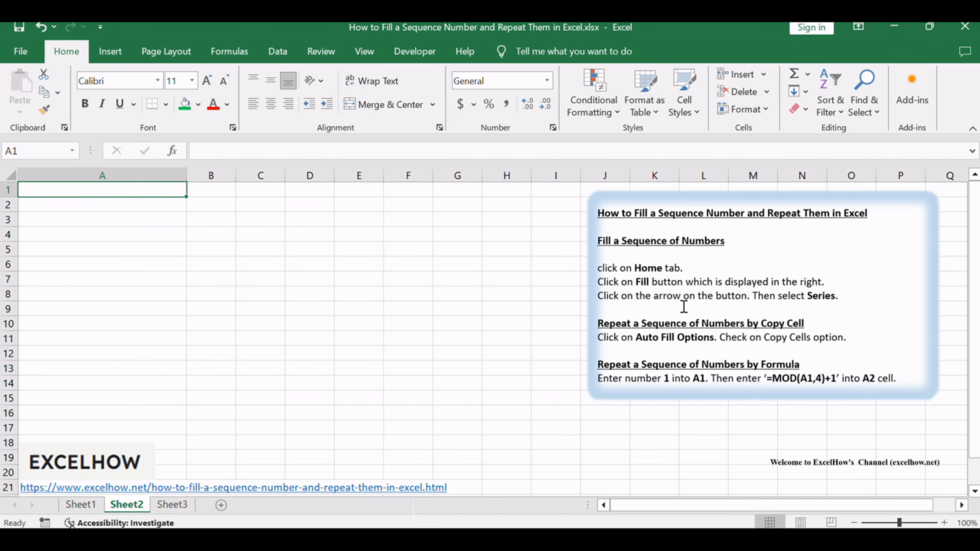
{"action": "double_click", "coordinate": [112, 187]}
{"action": "type", "text": "1"}
{"action": "key", "text": "Return"}
{"action": "type", "text": "2"}
{"action": "key", "text": "Return"}
{"action": "type", "text": "3"}
{"action": "key", "text": "Return"}
{"action": "type", "text": "4"}
{"action": "left_click", "coordinate": [305, 267]}
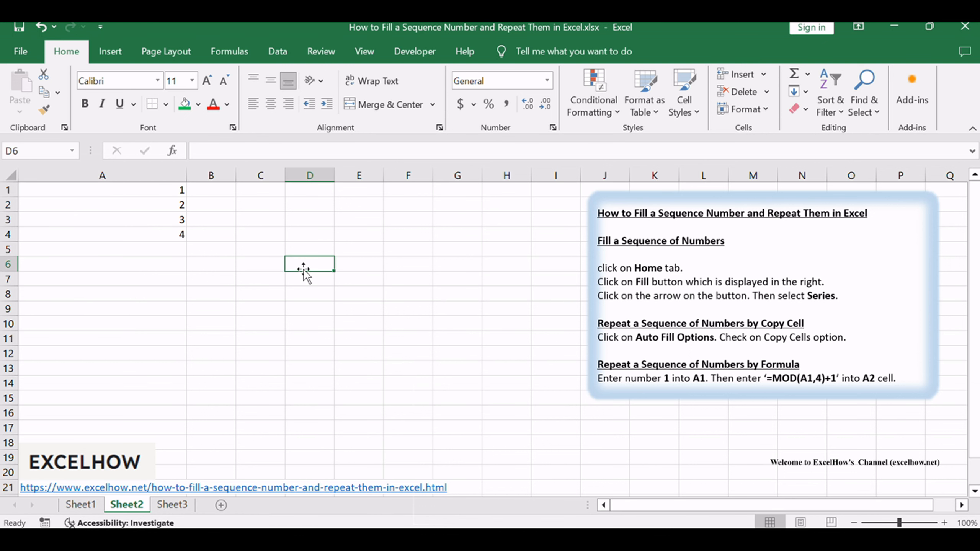
Select A1:A4 and extend the sequence down to cell A12 with AutoFill
{"action": "left_click_drag", "start_coordinate": [180, 191], "coordinate": [165, 235]}
{"action": "left_click", "coordinate": [374, 308]}
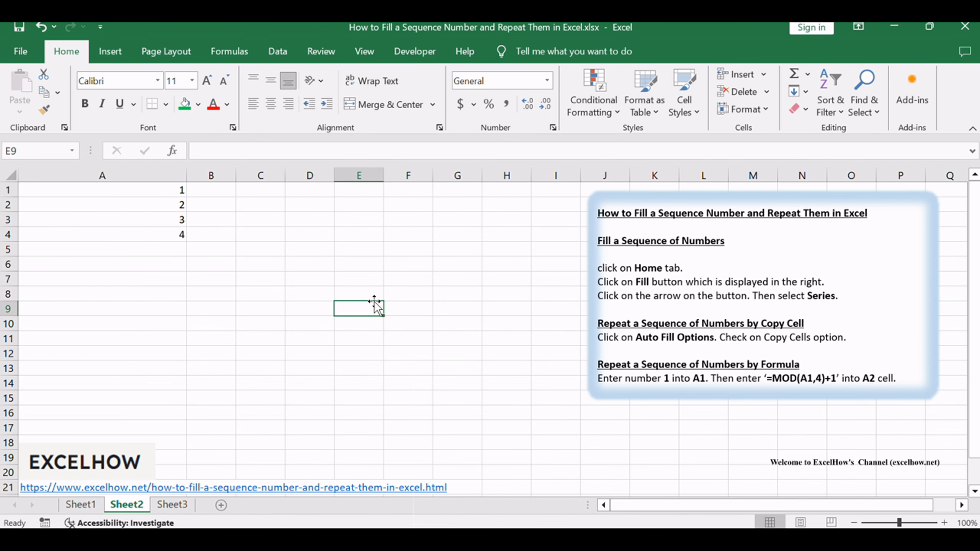
{"action": "key", "text": "alt"}
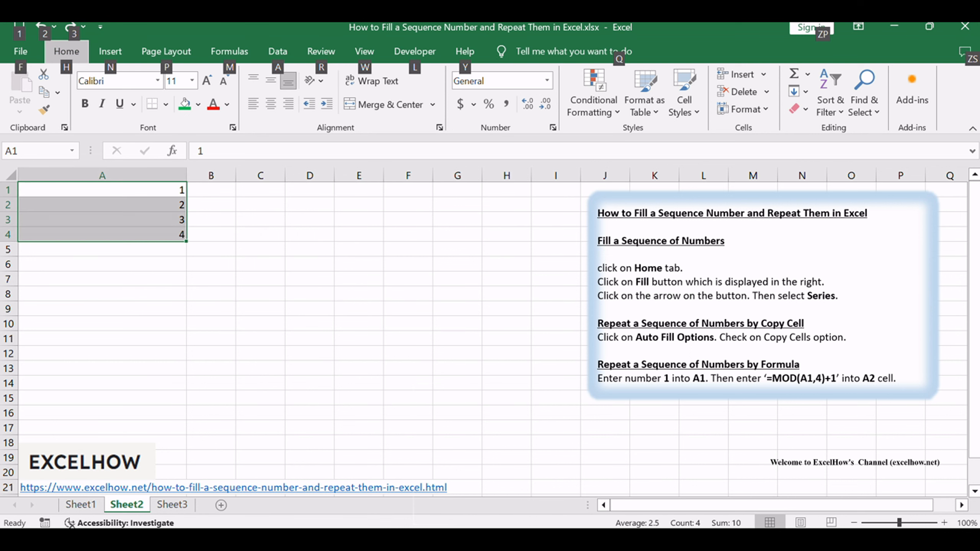
{"action": "key", "text": "alt+Tab"}
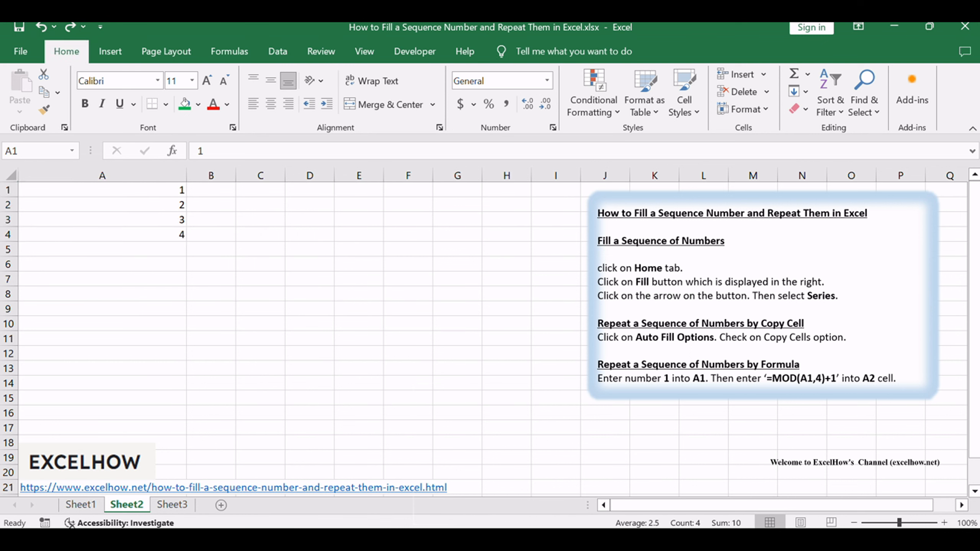
{"action": "left_click", "coordinate": [155, 187]}
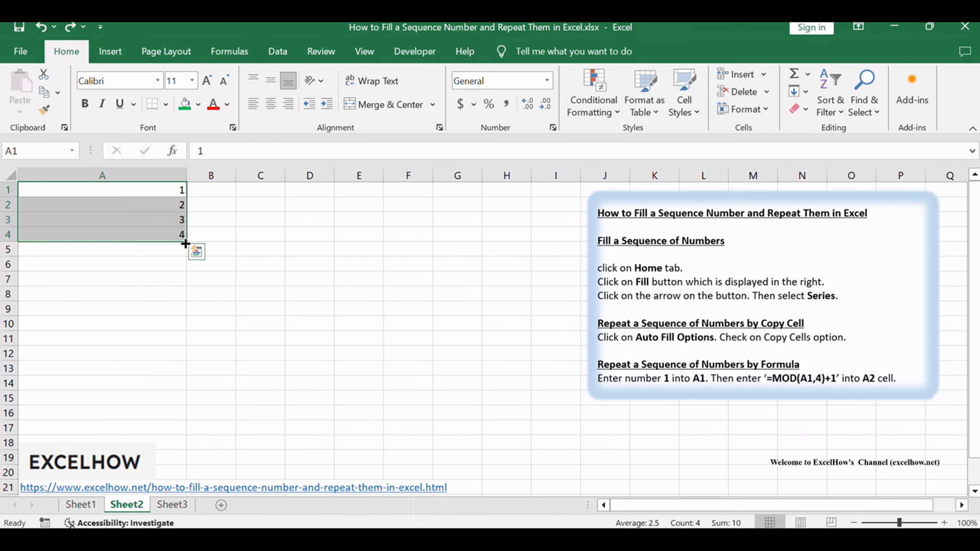
{"action": "left_click_drag", "start_coordinate": [185, 243], "coordinate": [170, 363]}
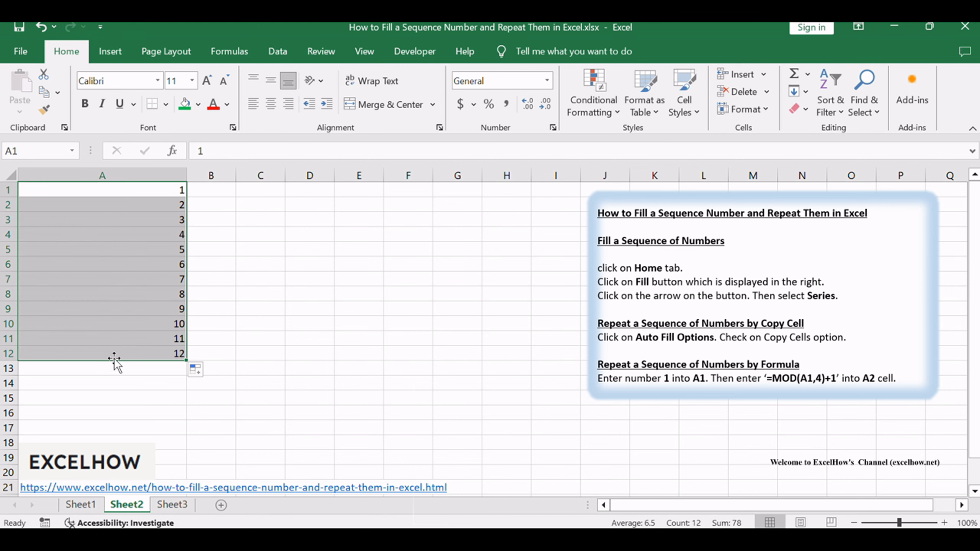
{"action": "left_click", "coordinate": [332, 370]}
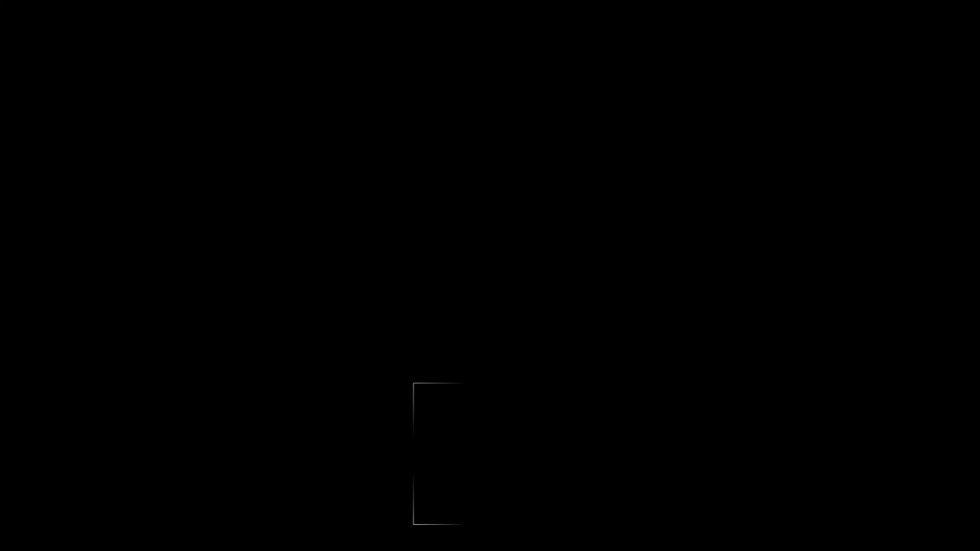
Switch the Auto Fill Options of the filled range to Copy Cells so that 1 to 4 repeats down to A12
{"action": "key", "text": "alt"}
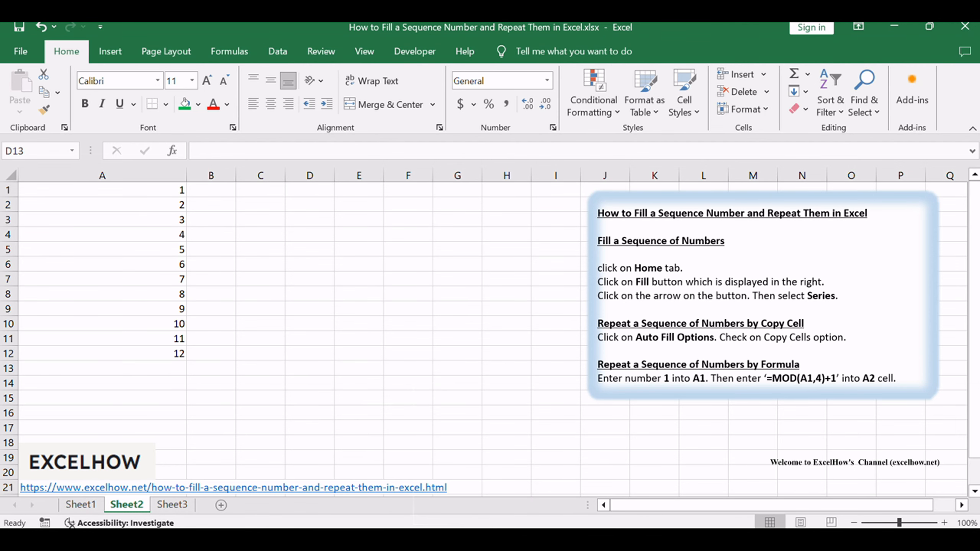
{"action": "left_click", "coordinate": [297, 262]}
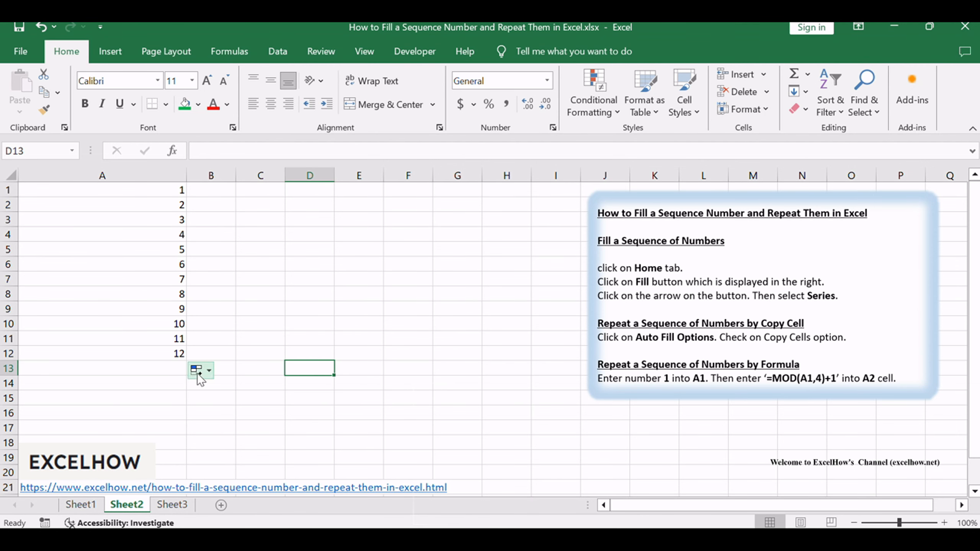
{"action": "left_click", "coordinate": [197, 370]}
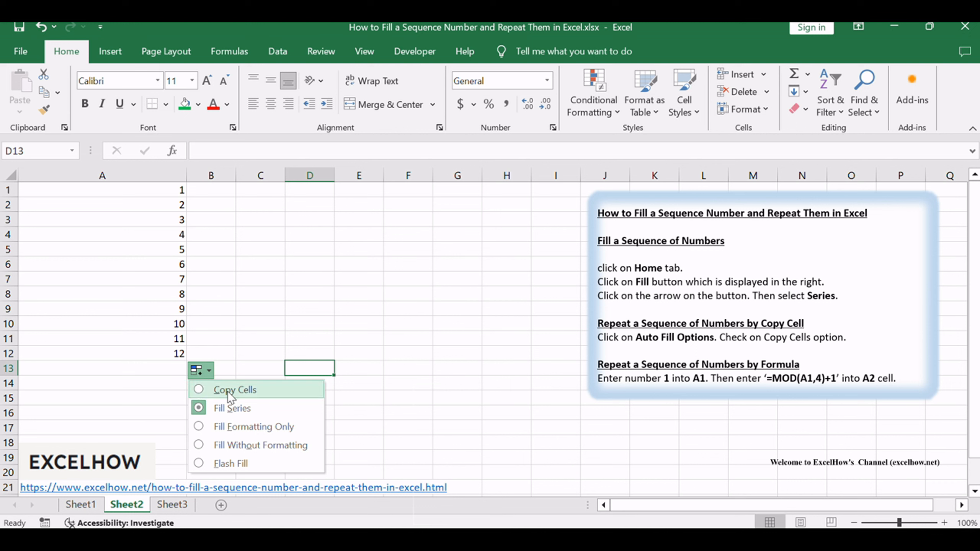
{"action": "left_click", "coordinate": [245, 392]}
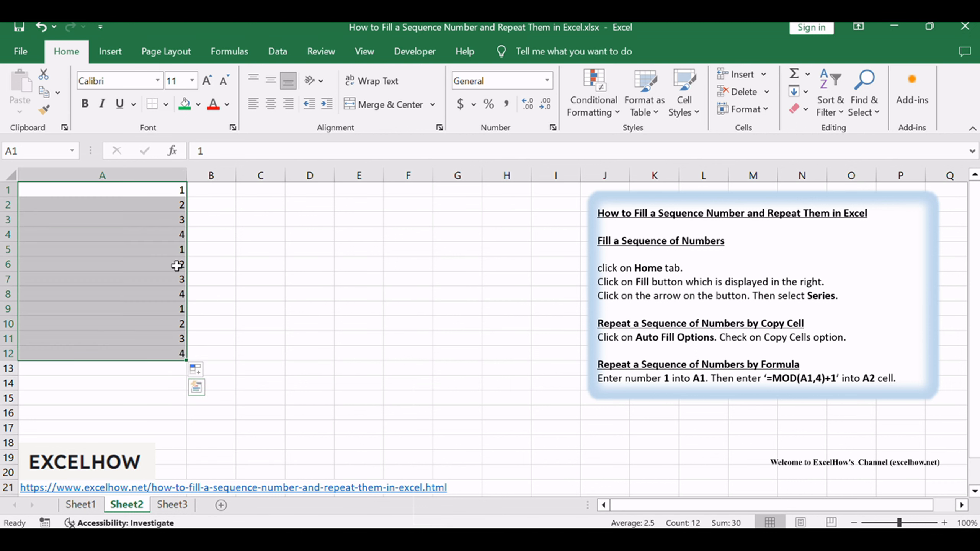
{"action": "left_click", "coordinate": [467, 357]}
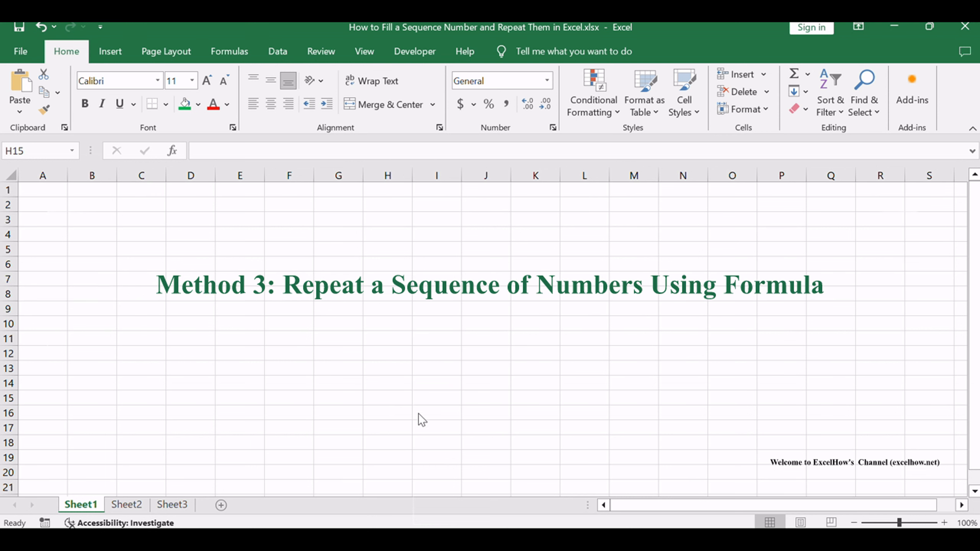
Open Sheet2 and read the text box instructions for repeating numbers with the formula =MOD(A1,4)+1
{"action": "left_click", "coordinate": [129, 505]}
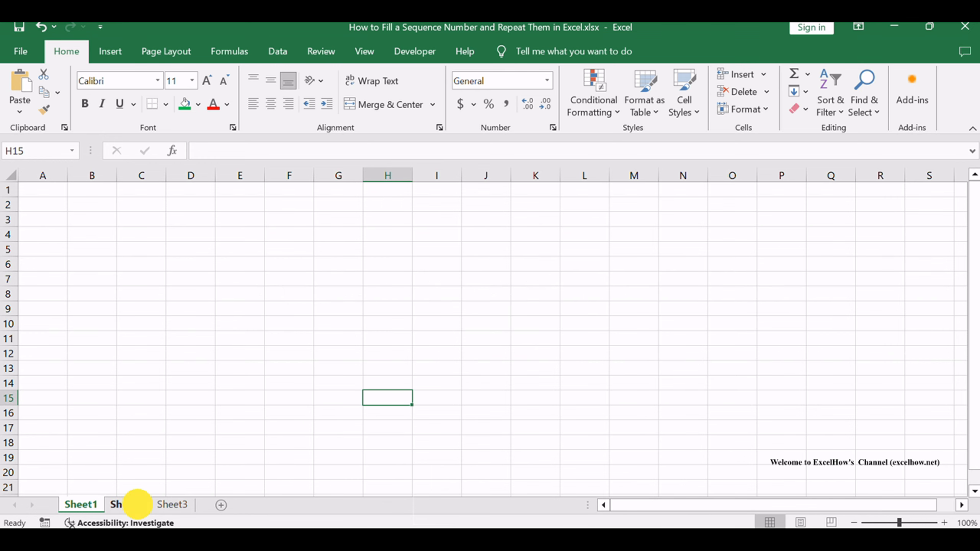
{"action": "left_click_drag", "start_coordinate": [700, 364], "coordinate": [835, 380]}
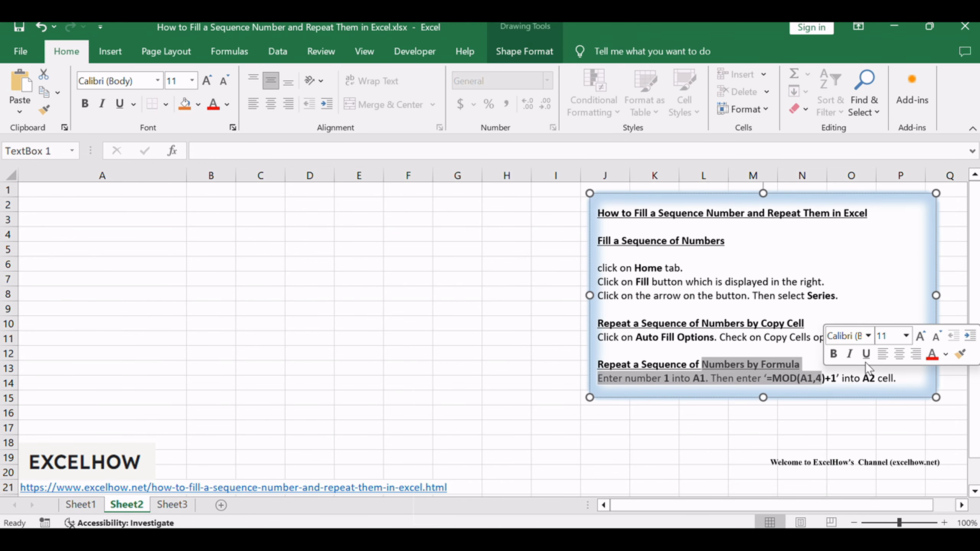
{"action": "left_click", "coordinate": [852, 285]}
{"action": "left_click", "coordinate": [207, 250]}
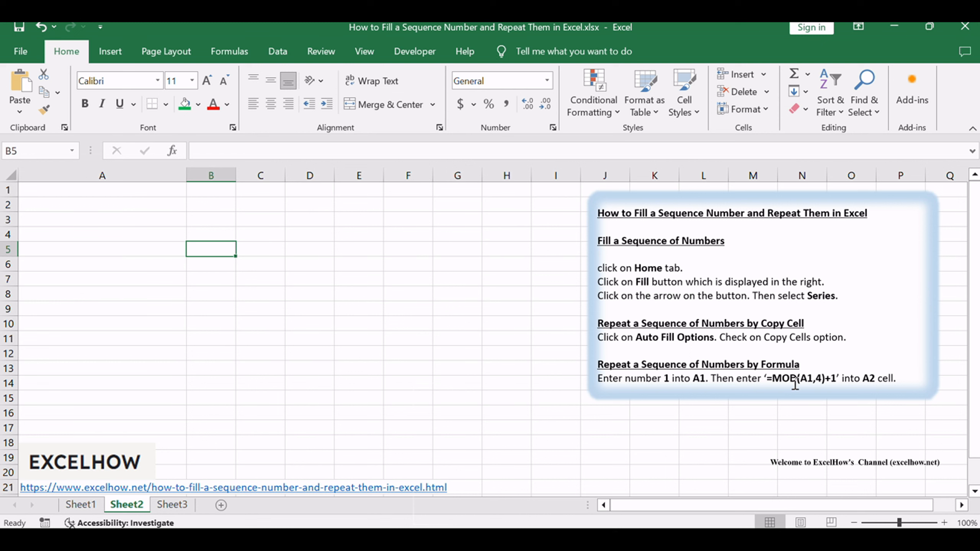
{"action": "left_click_drag", "start_coordinate": [772, 378], "coordinate": [821, 377]}
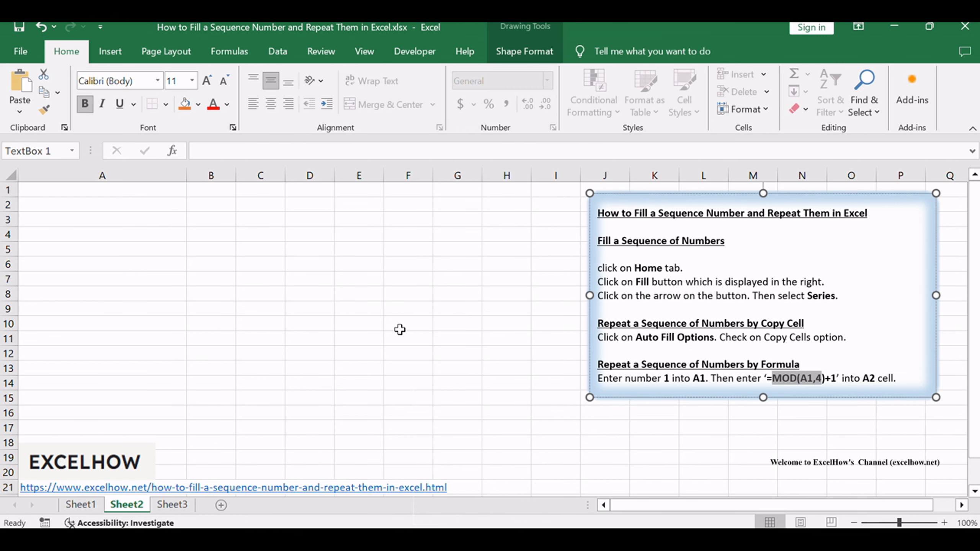
{"action": "left_click", "coordinate": [395, 309]}
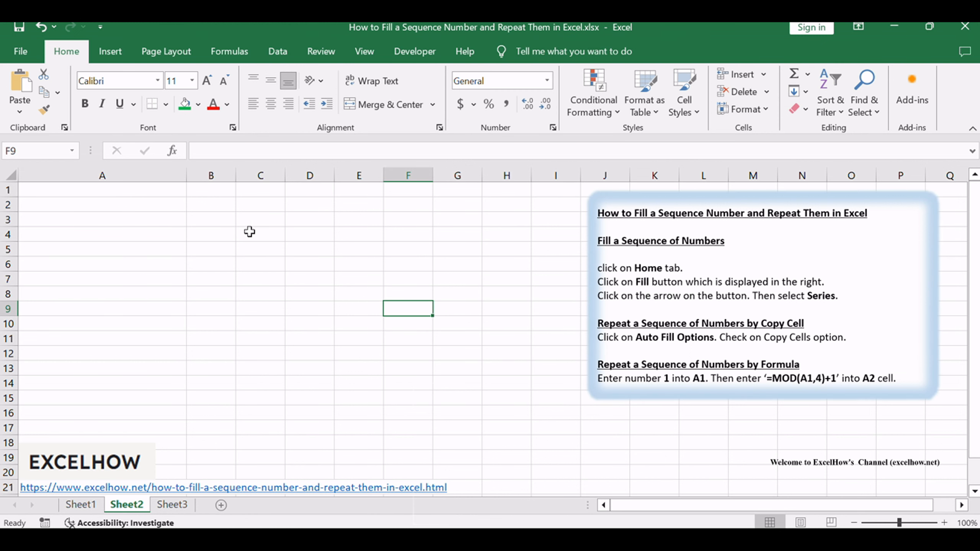
Enter 1 in cell A1 and the formula =MOD(A1,4)+1 in cell A2 of Sheet2
{"action": "left_click", "coordinate": [137, 189]}
{"action": "type", "text": "1"}
{"action": "left_click", "coordinate": [201, 249]}
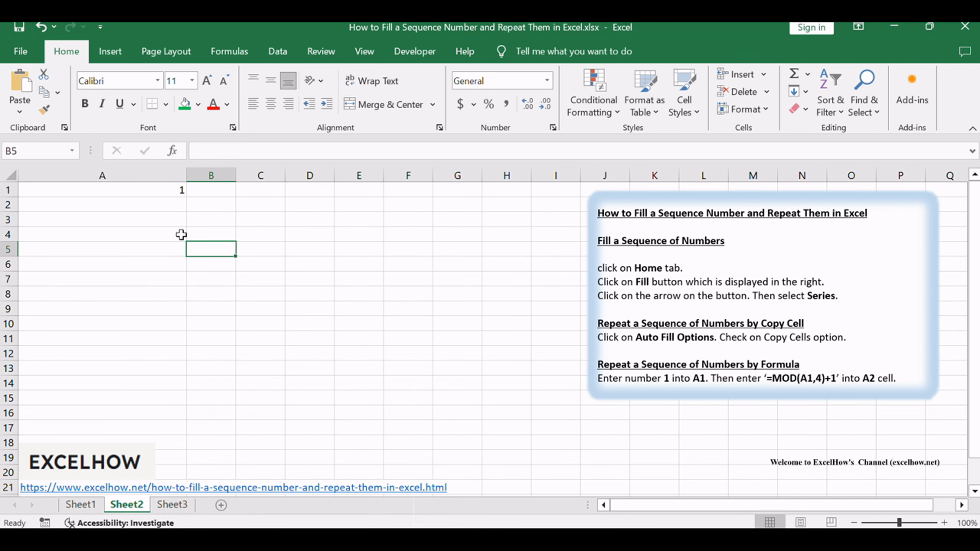
{"action": "double_click", "coordinate": [139, 203]}
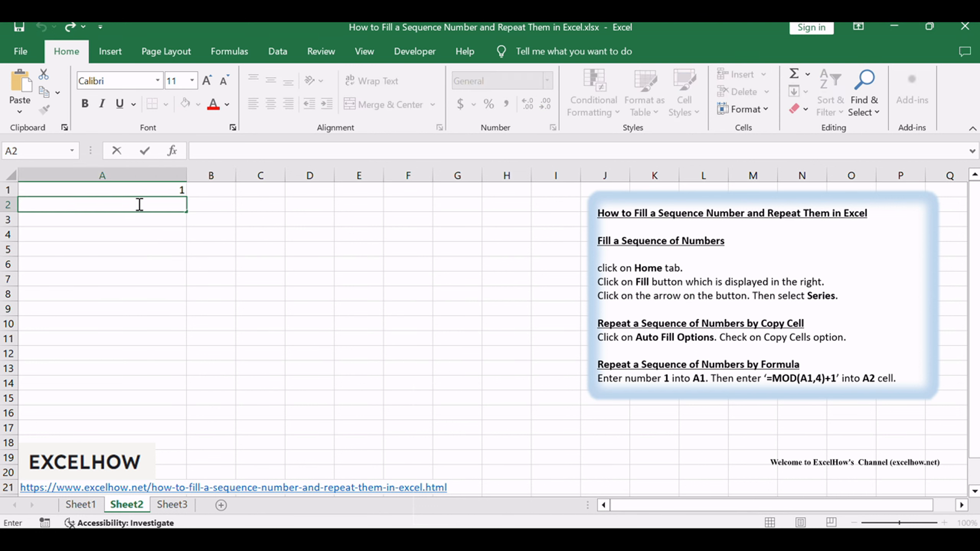
{"action": "key", "text": "ctrl+v"}
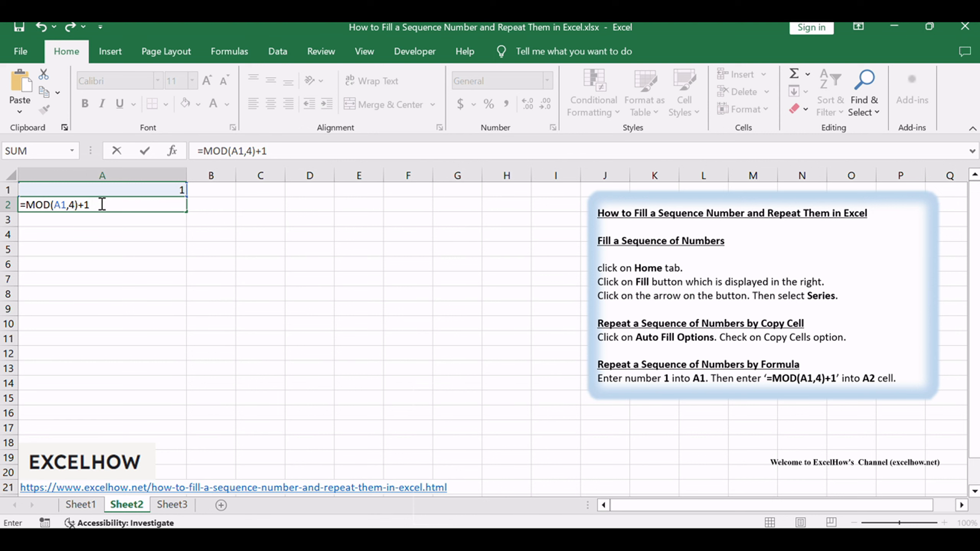
{"action": "key", "text": "Return"}
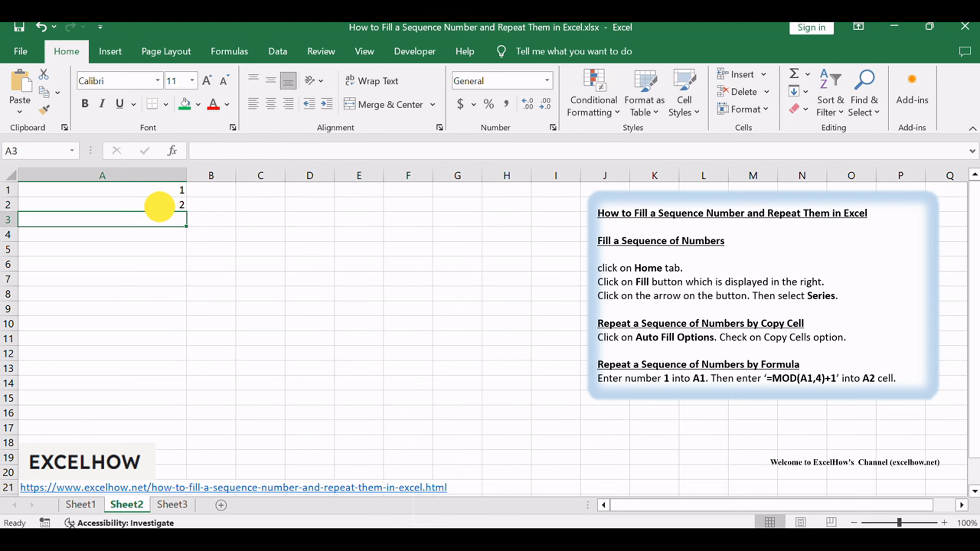
Review the MOD formula in A2 and fill it down to cell A3
{"action": "left_click", "coordinate": [159, 204]}
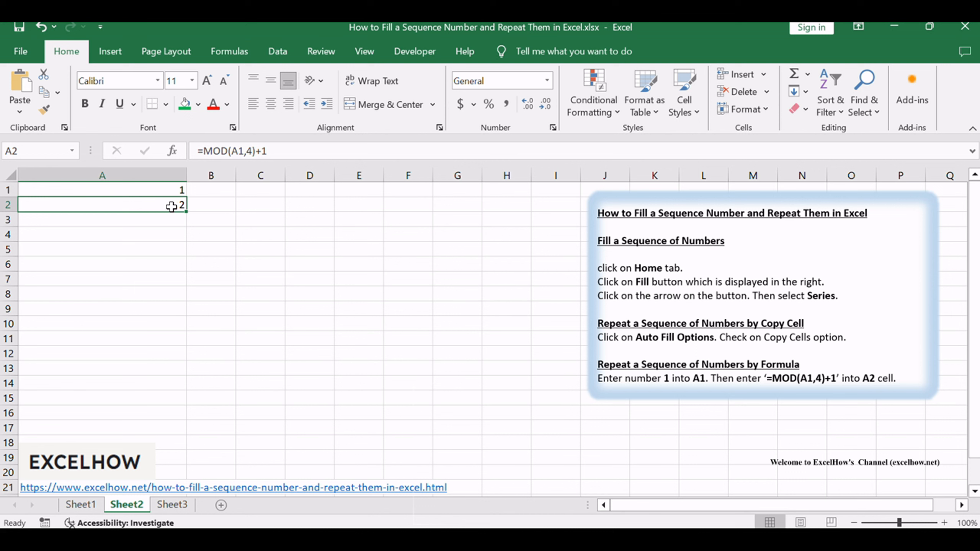
{"action": "left_click_drag", "start_coordinate": [205, 146], "coordinate": [254, 147]}
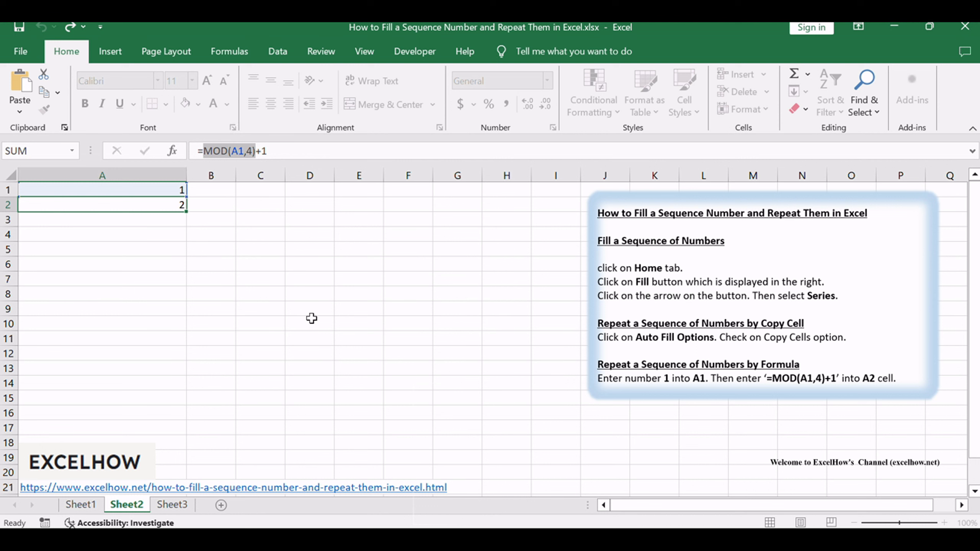
{"action": "key", "text": "ctrl+Return"}
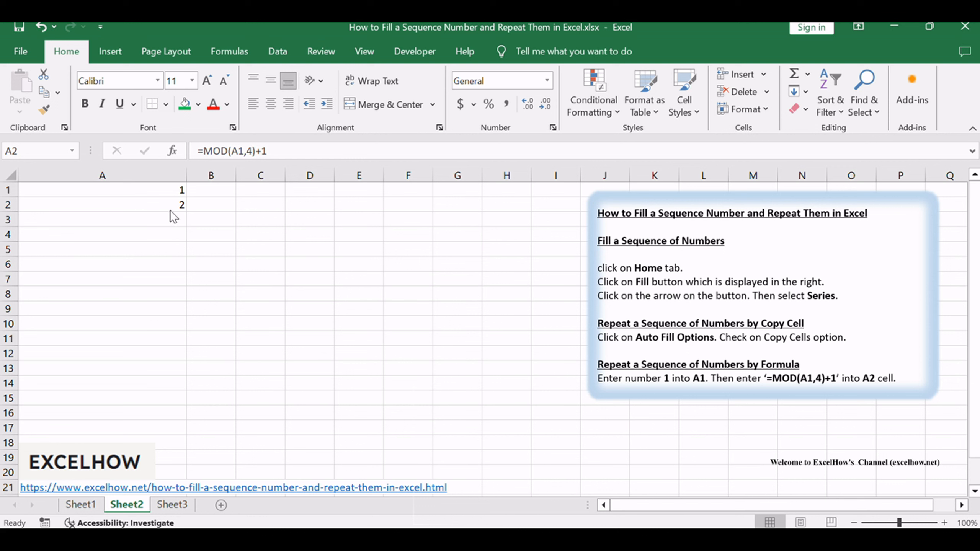
{"action": "left_click", "coordinate": [170, 210]}
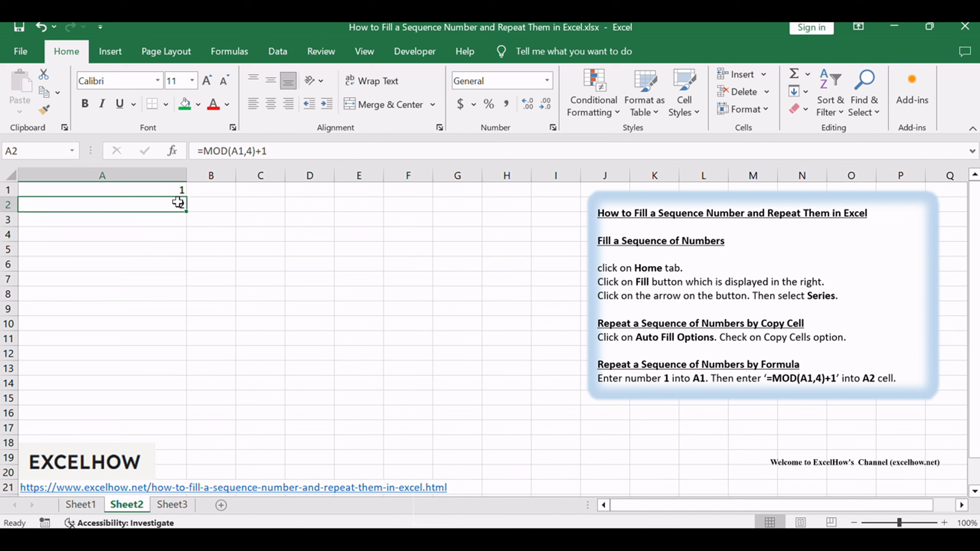
{"action": "left_click_drag", "start_coordinate": [187, 212], "coordinate": [190, 224]}
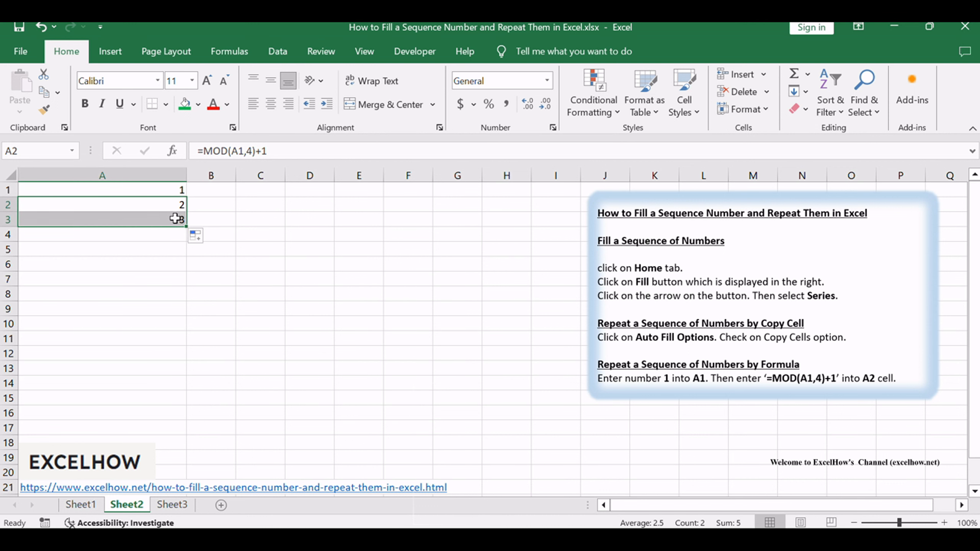
Inspect the copied formula in A3 and extend it with AutoFill down to cell A5
{"action": "left_click", "coordinate": [175, 219]}
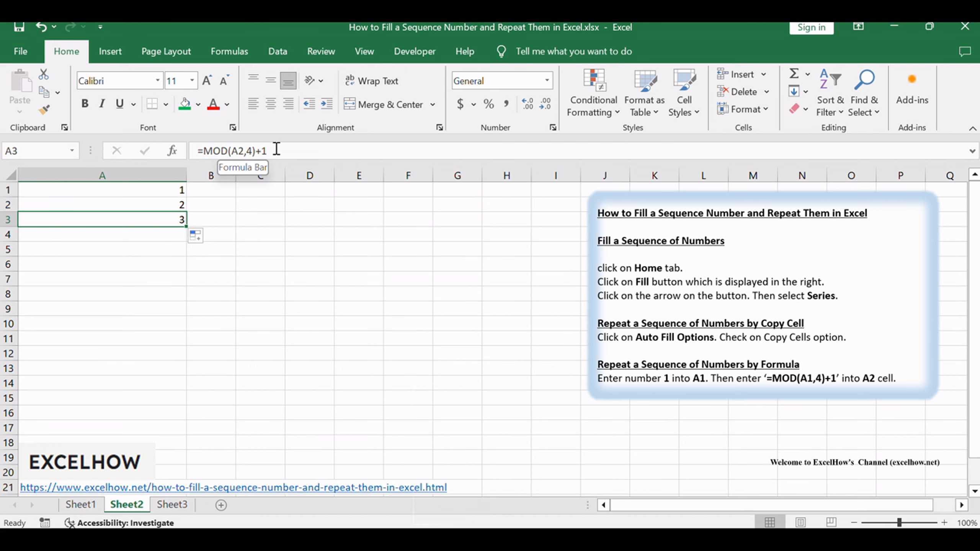
{"action": "left_click_drag", "start_coordinate": [250, 151], "coordinate": [213, 148]}
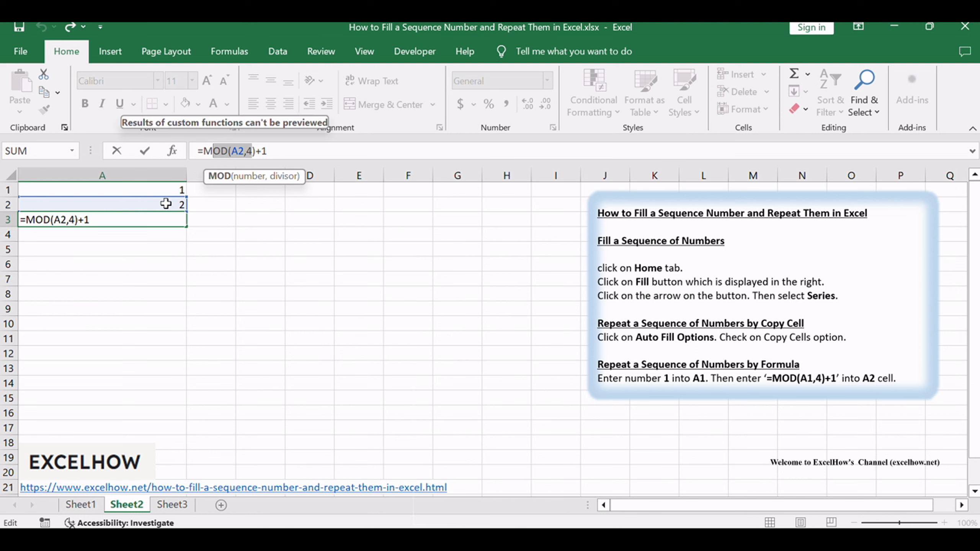
{"action": "left_click", "coordinate": [324, 233]}
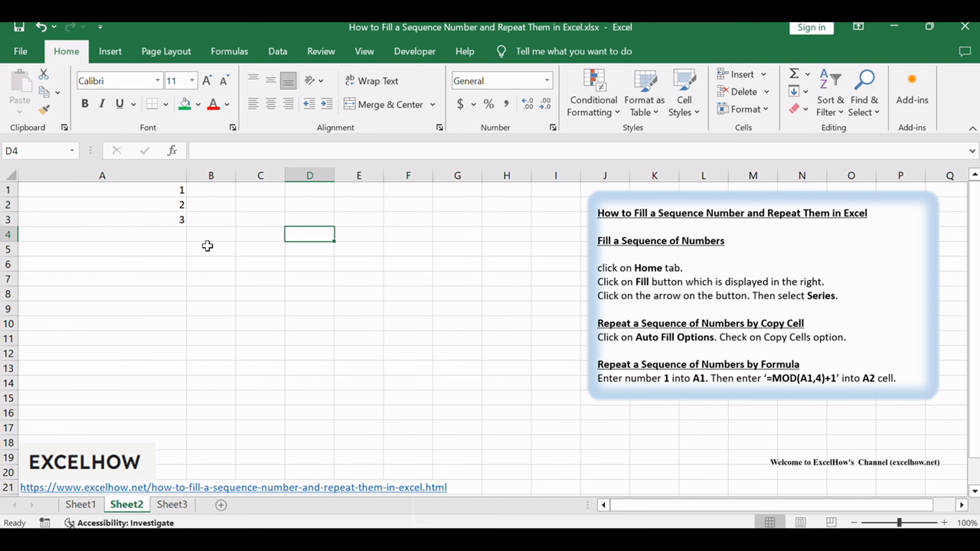
{"action": "left_click", "coordinate": [169, 214]}
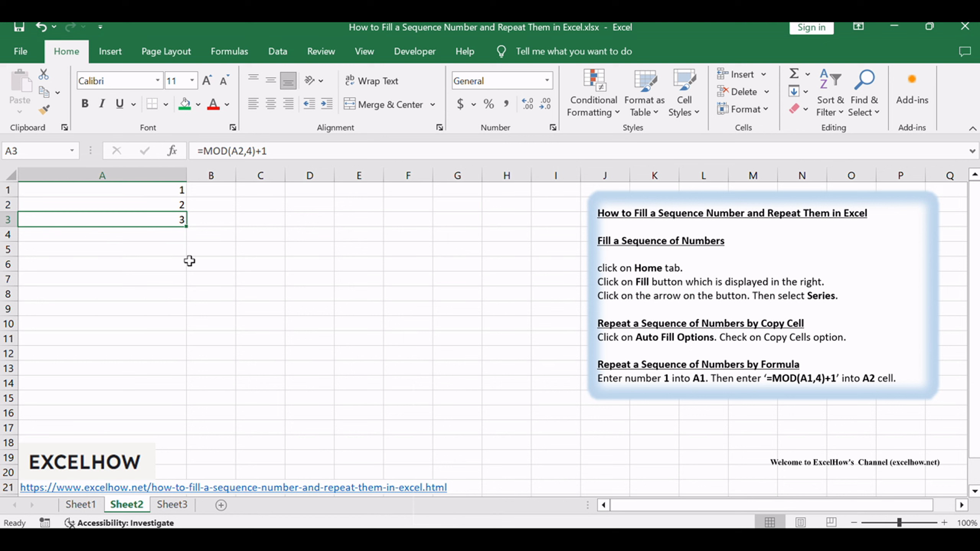
{"action": "key", "text": "alt"}
{"action": "key", "text": "alt+Tab"}
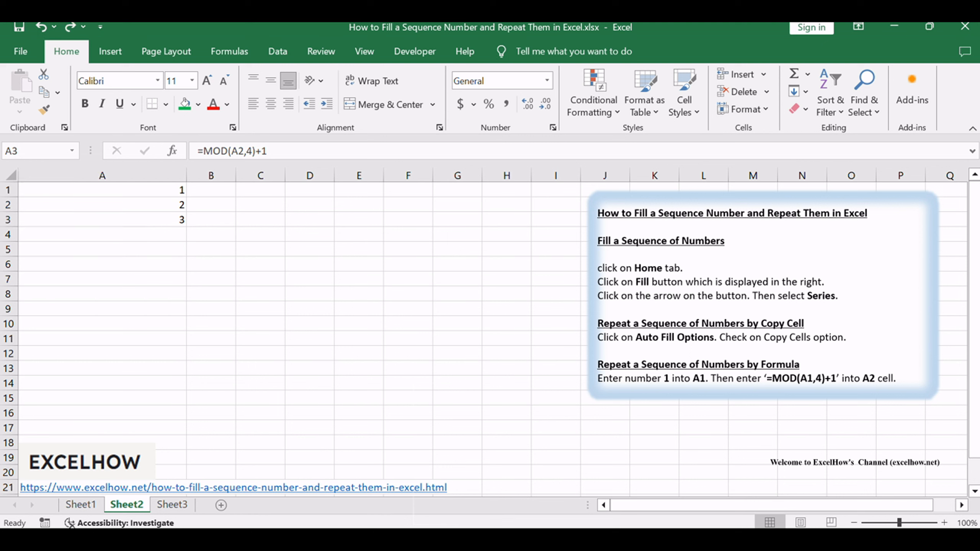
{"action": "left_click", "coordinate": [178, 221]}
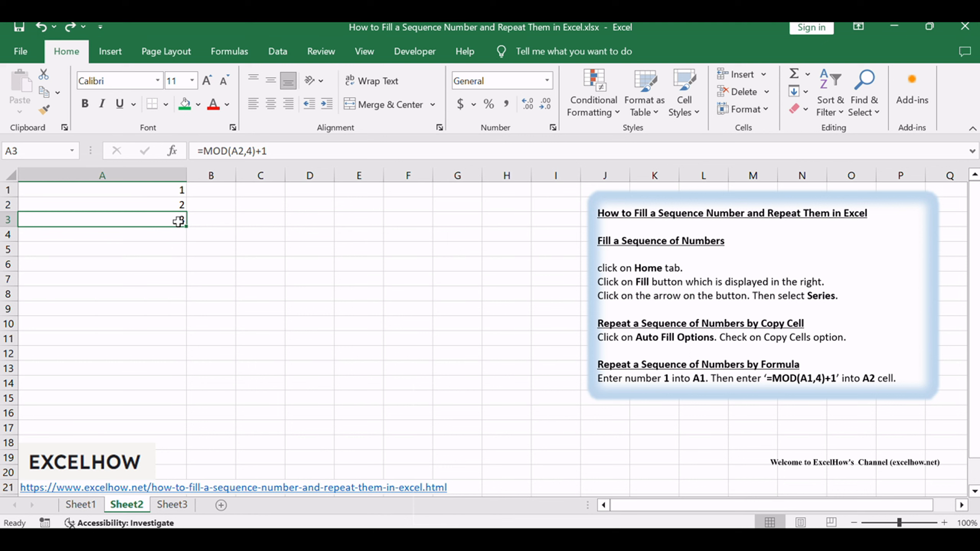
{"action": "left_click_drag", "start_coordinate": [184, 228], "coordinate": [185, 234]}
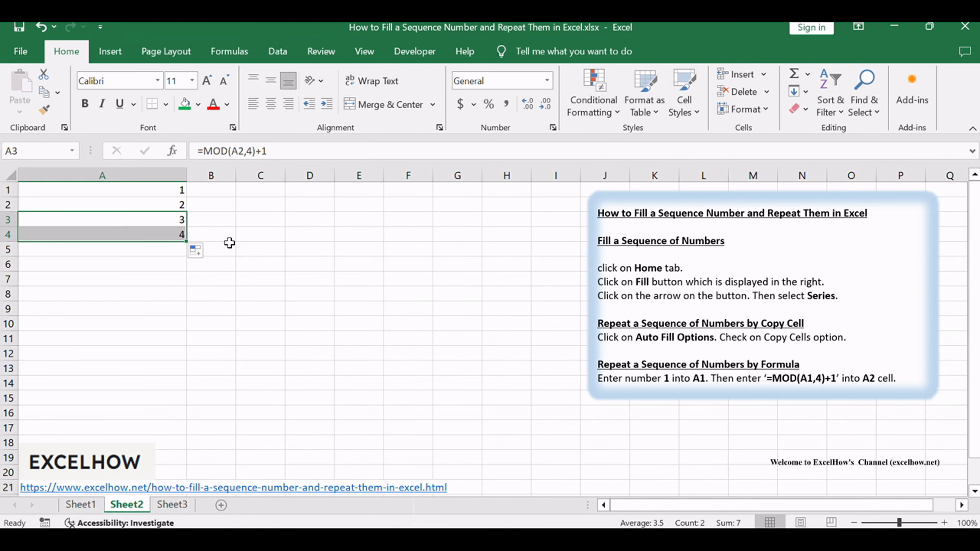
{"action": "left_click_drag", "start_coordinate": [186, 241], "coordinate": [187, 253]}
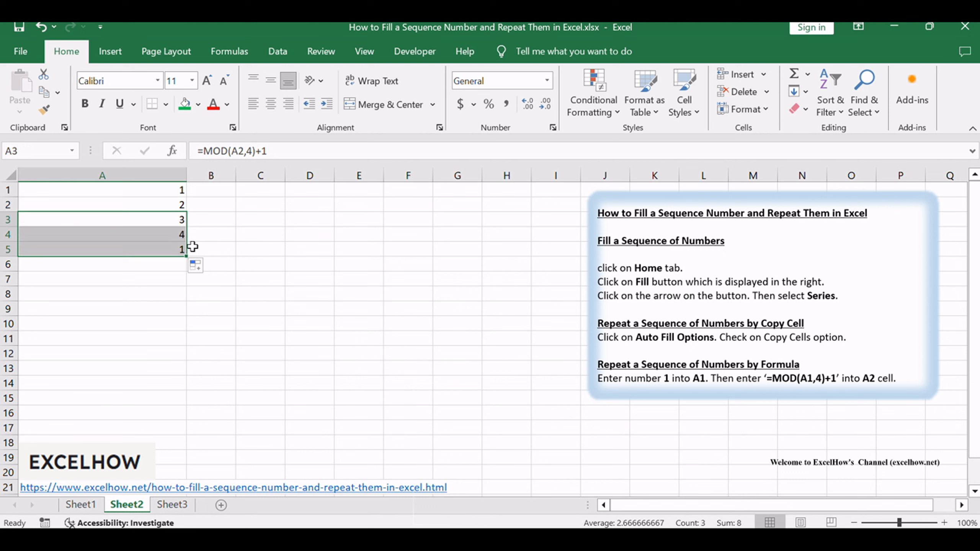
Inspect the MOD formula in A5 and extend it with AutoFill down to cell A12
{"action": "left_click", "coordinate": [181, 249]}
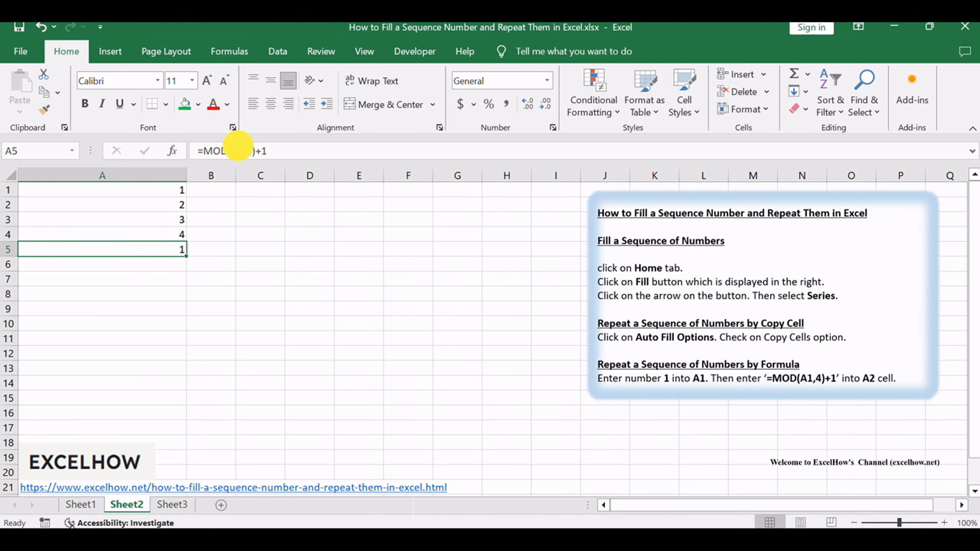
{"action": "left_click", "coordinate": [247, 151]}
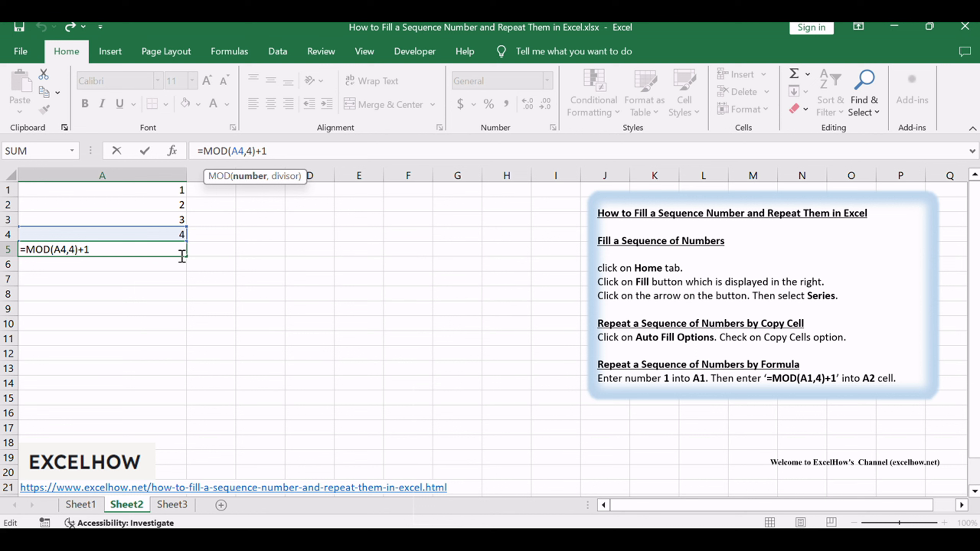
{"action": "left_click", "coordinate": [280, 324]}
{"action": "left_click", "coordinate": [169, 248]}
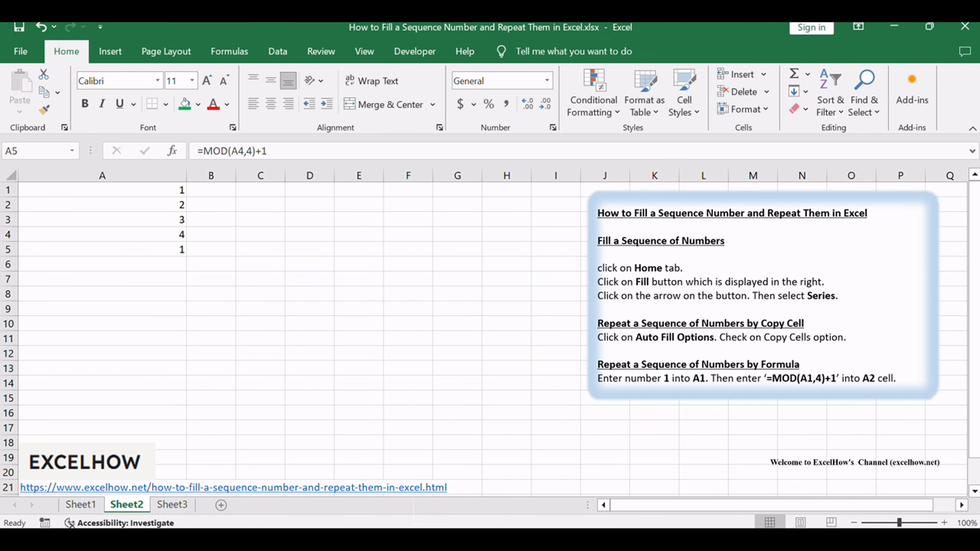
{"action": "left_click", "coordinate": [168, 247]}
{"action": "left_click_drag", "start_coordinate": [186, 256], "coordinate": [164, 353]}
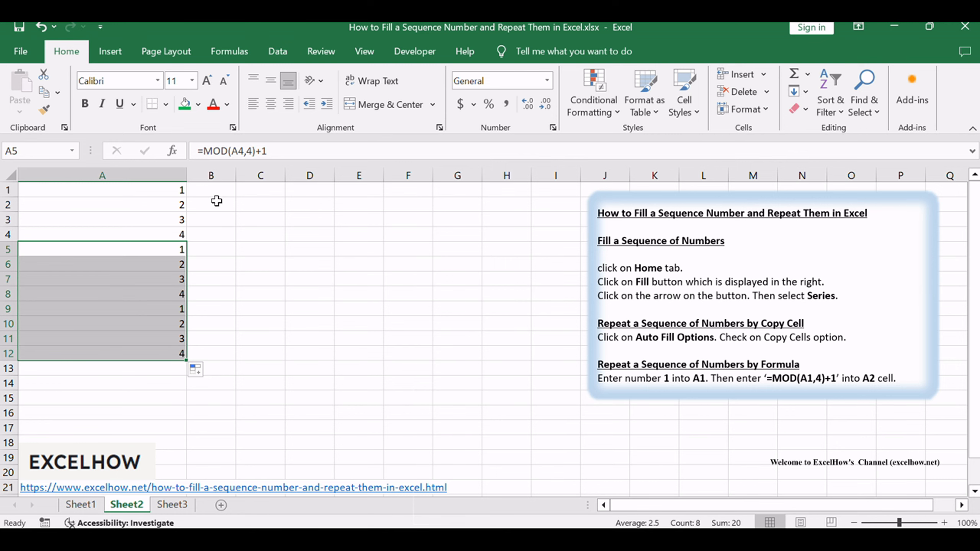
Review the text box's headings on filling a number sequence and repeating it by Copy Cell and by formula
{"action": "left_click", "coordinate": [173, 189]}
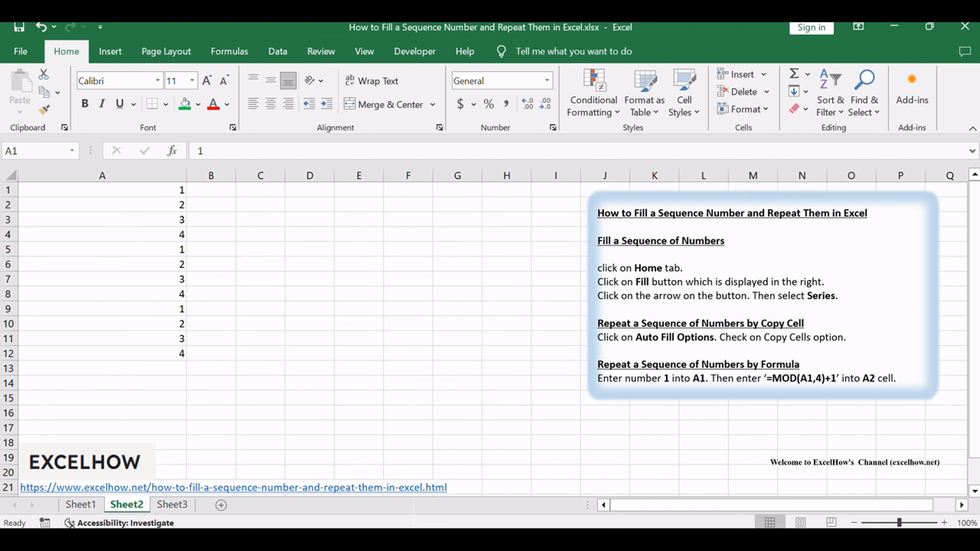
{"action": "left_click", "coordinate": [479, 278]}
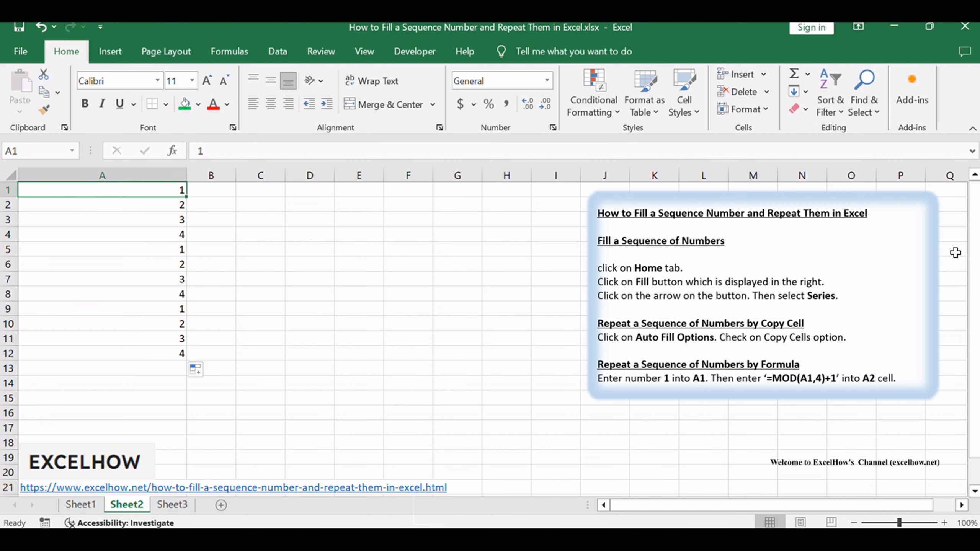
{"action": "double_click", "coordinate": [641, 244]}
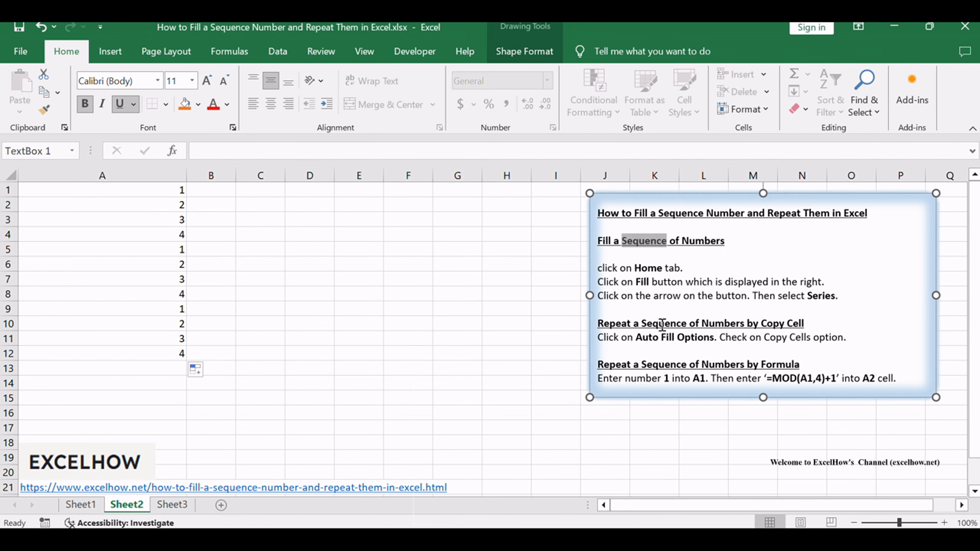
{"action": "left_click", "coordinate": [622, 243]}
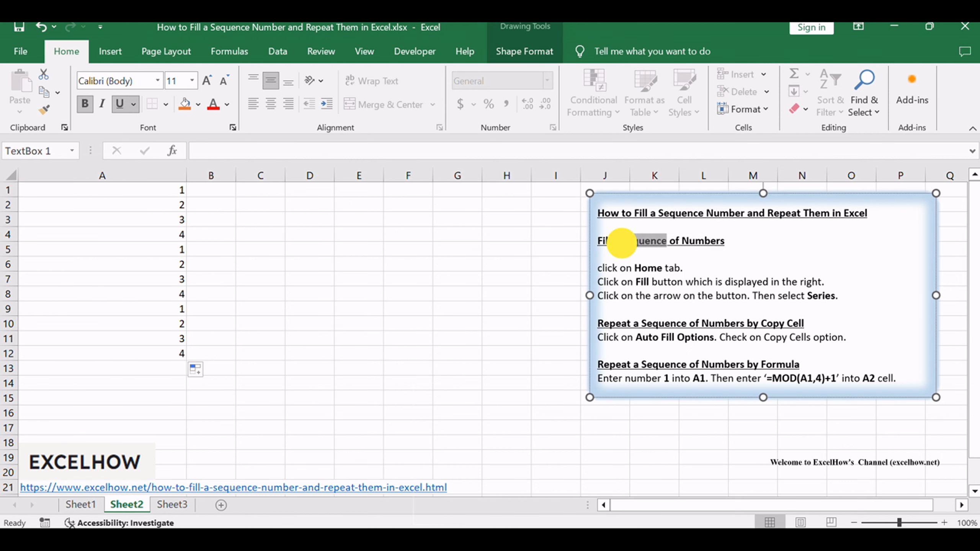
{"action": "left_click", "coordinate": [602, 242]}
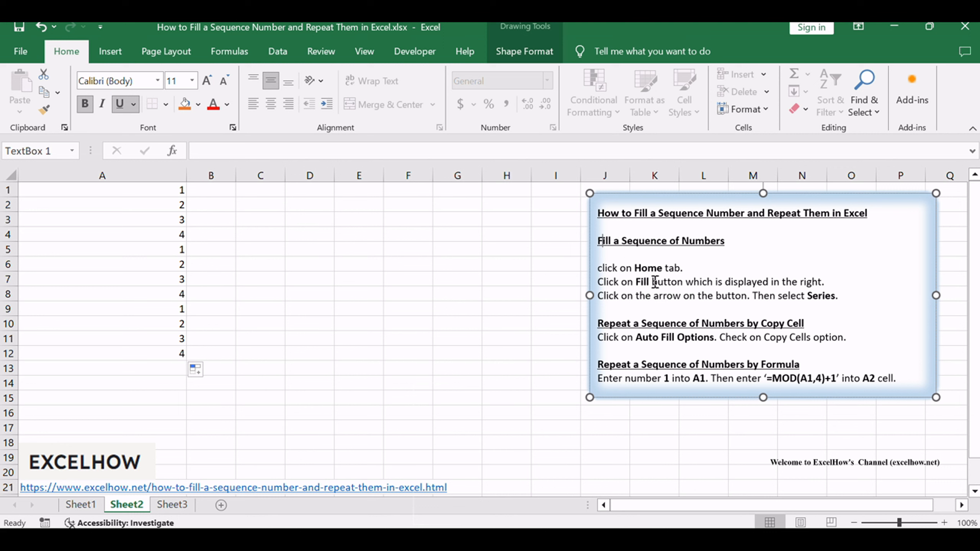
{"action": "left_click_drag", "start_coordinate": [761, 324], "coordinate": [793, 324]}
{"action": "left_click_drag", "start_coordinate": [746, 365], "coordinate": [800, 365]}
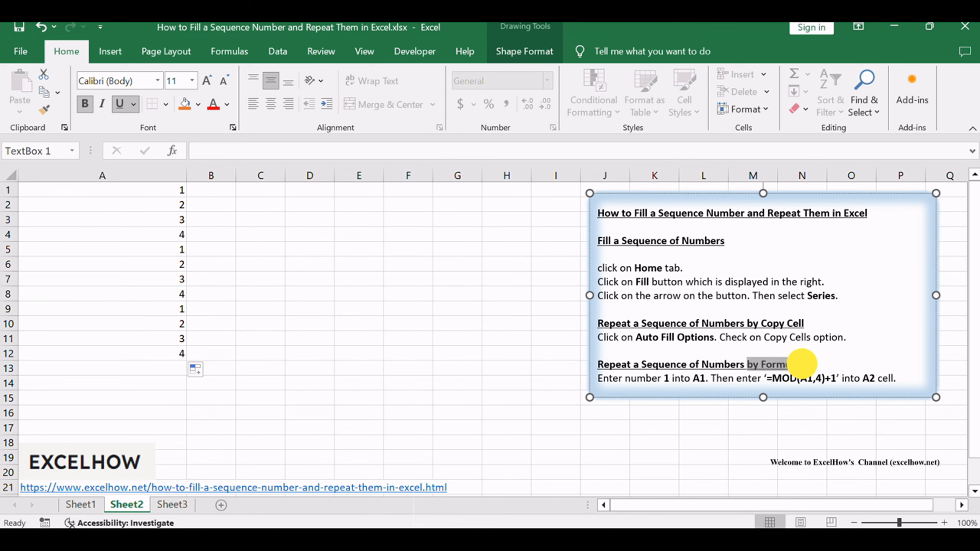
{"action": "left_click", "coordinate": [759, 313]}
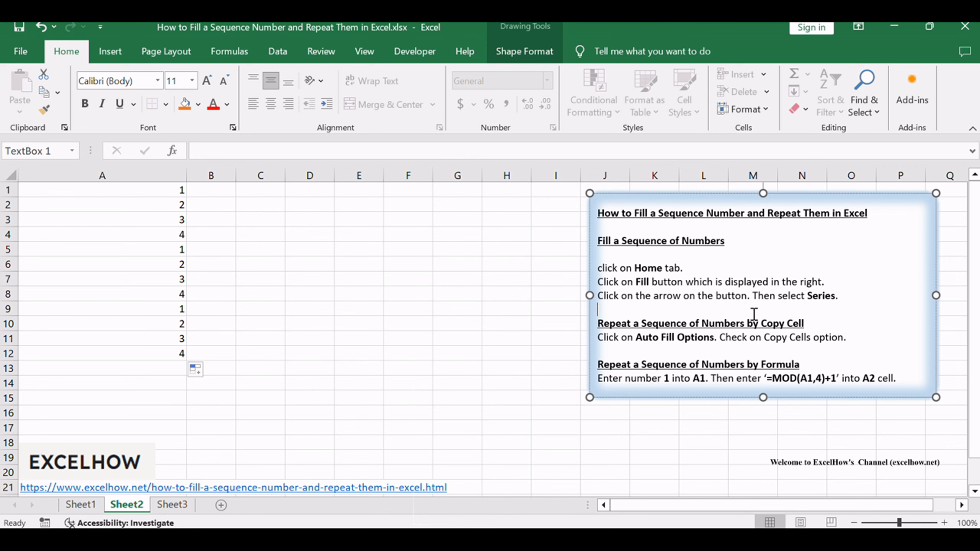
{"action": "left_click", "coordinate": [430, 395]}
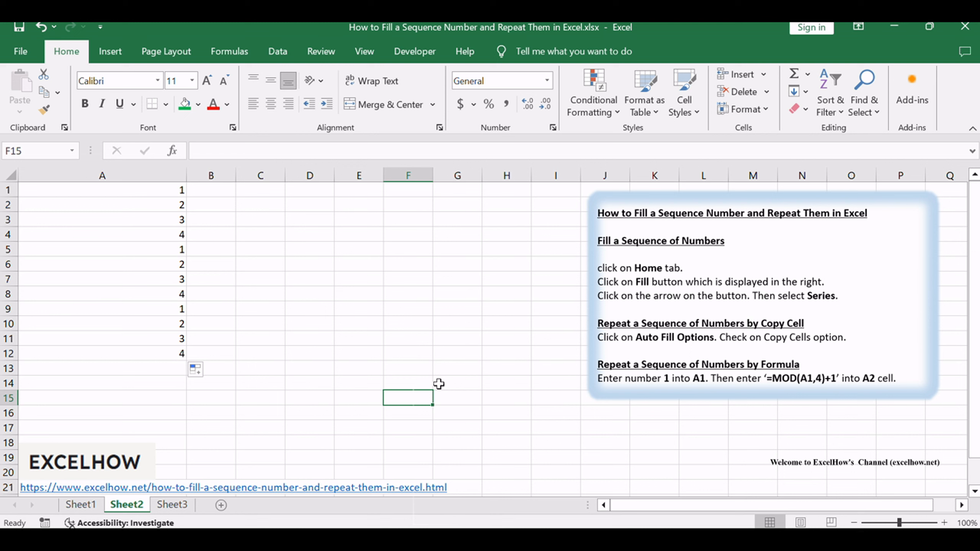